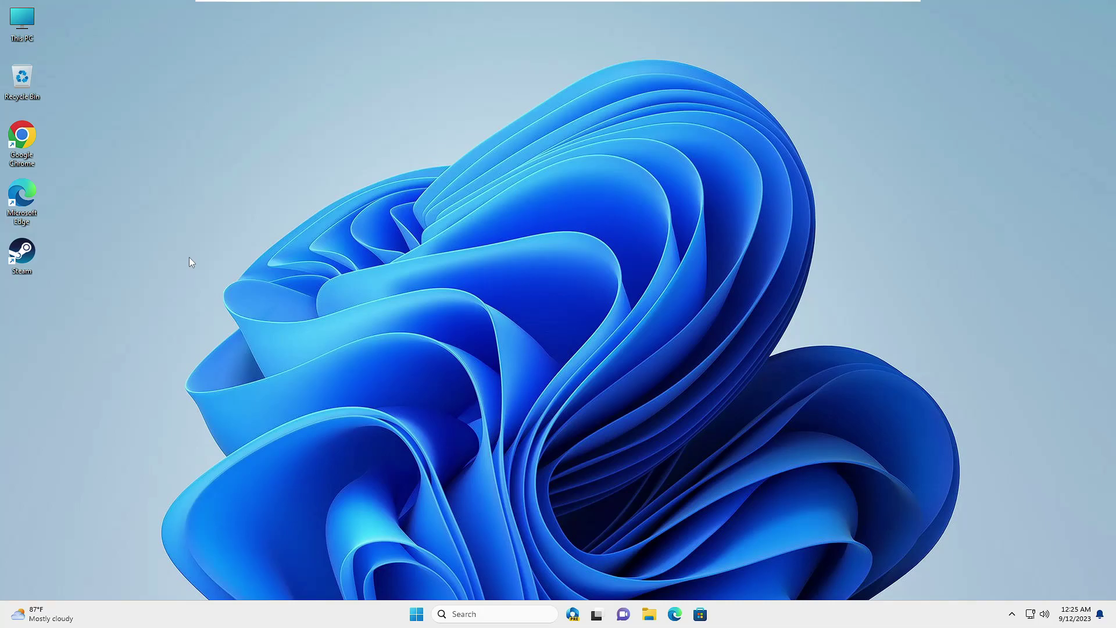
Open Settings from the Start right-click menu and go to Network & internet > Advanced network settings > Data usage
right_click(417, 613)
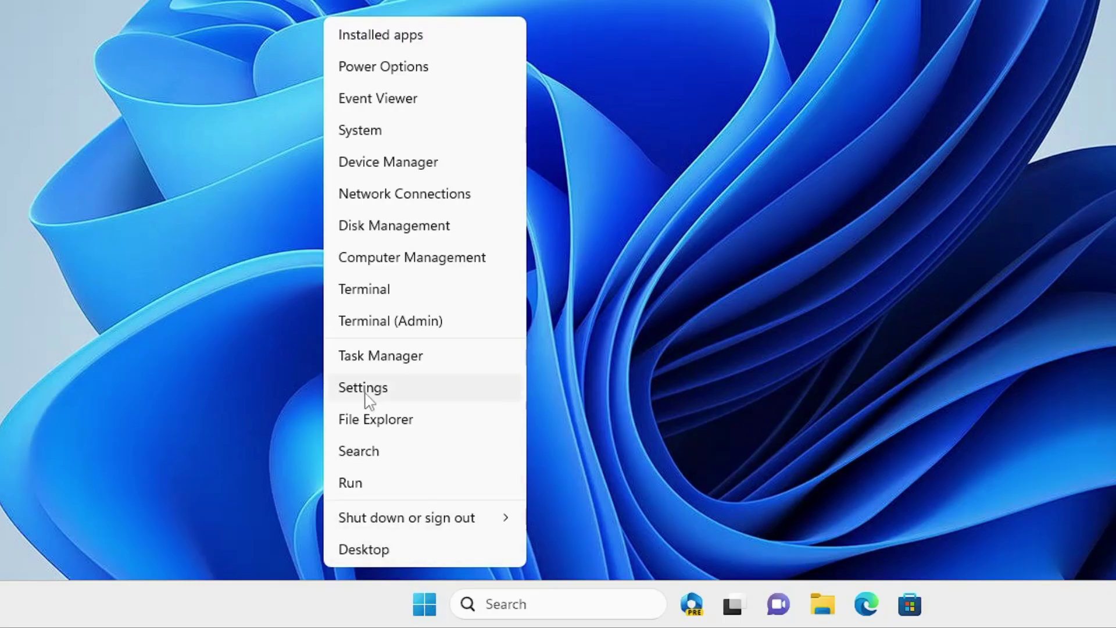
left_click(420, 390)
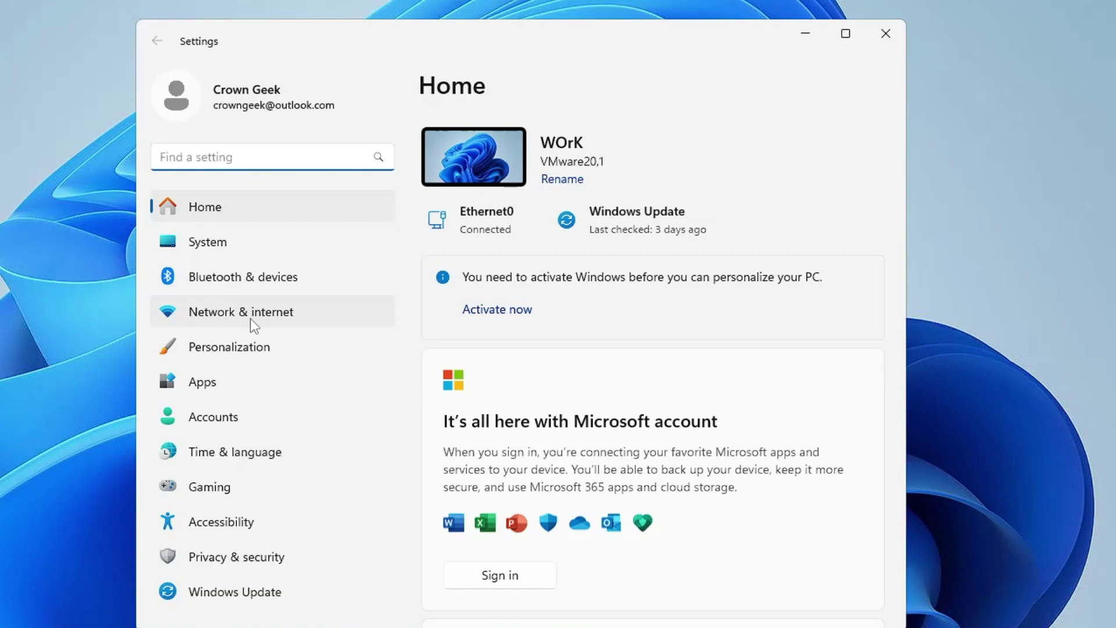
left_click(257, 319)
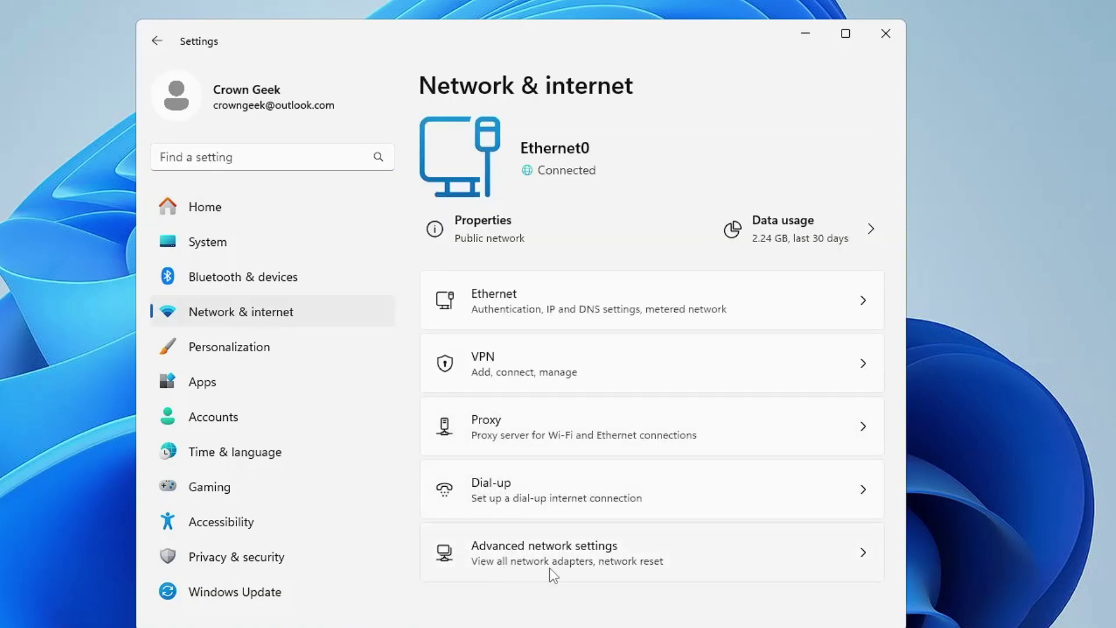
left_click(582, 552)
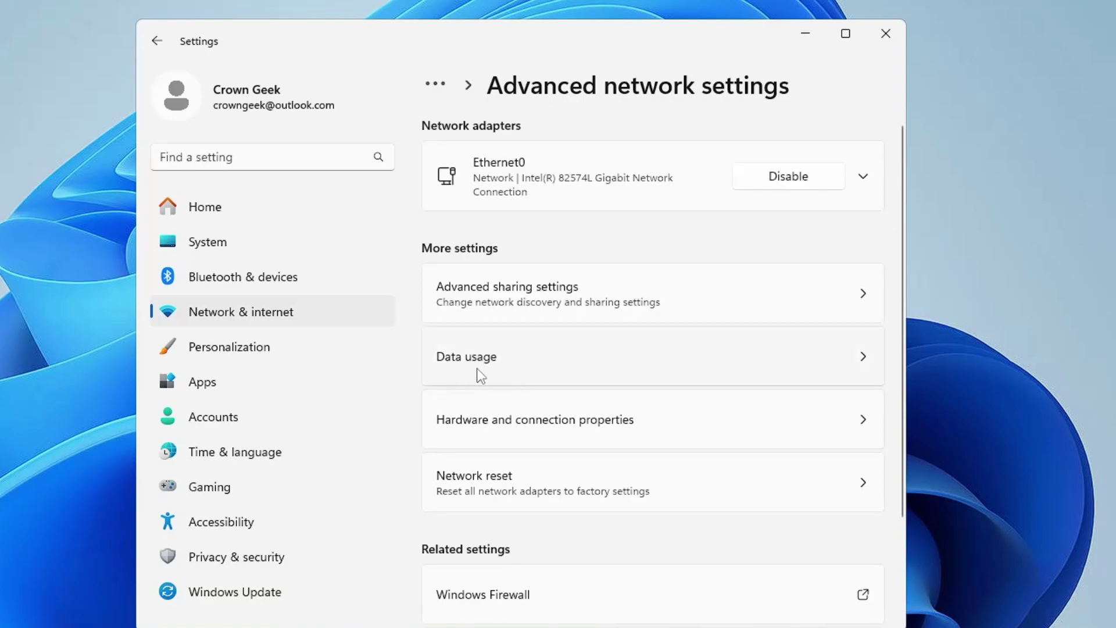
left_click(522, 364)
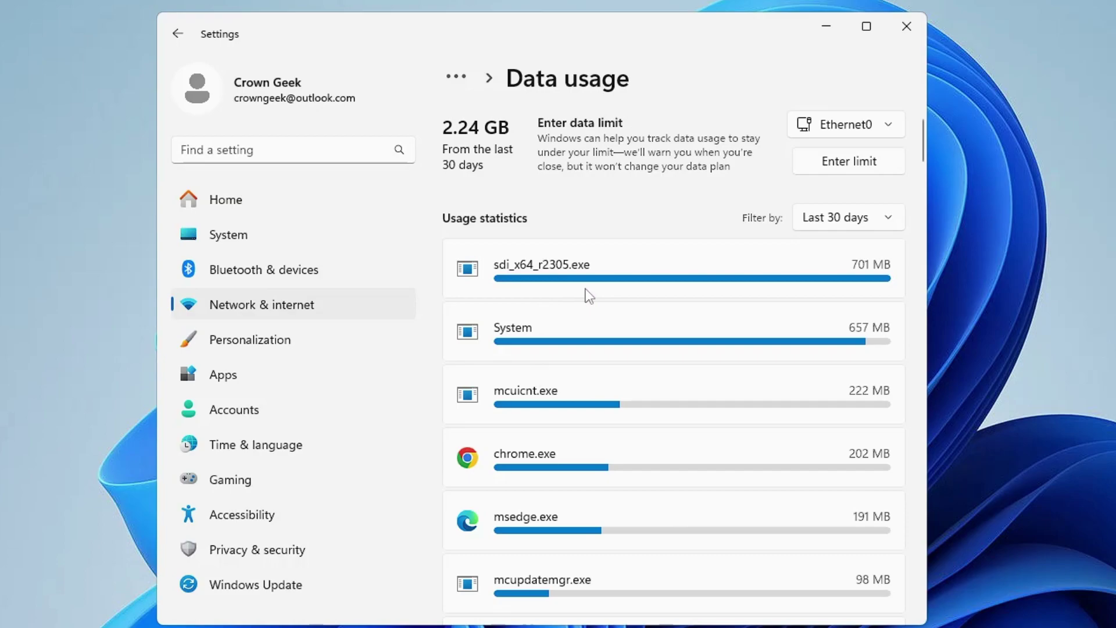
scroll(568, 309, "down", 3)
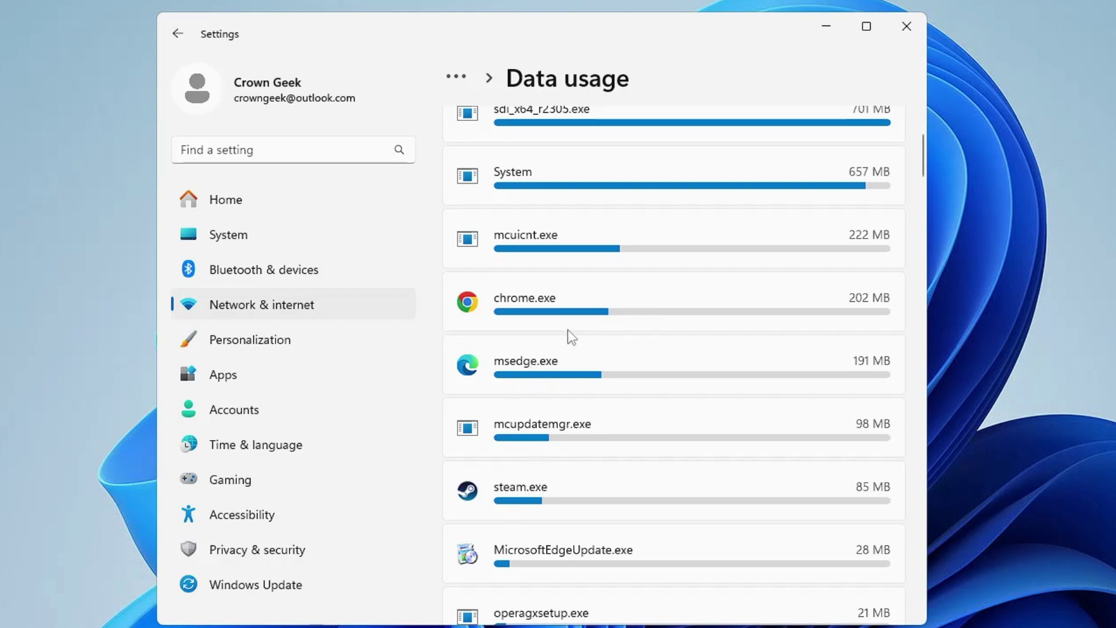
scroll(560, 338, "down", 3)
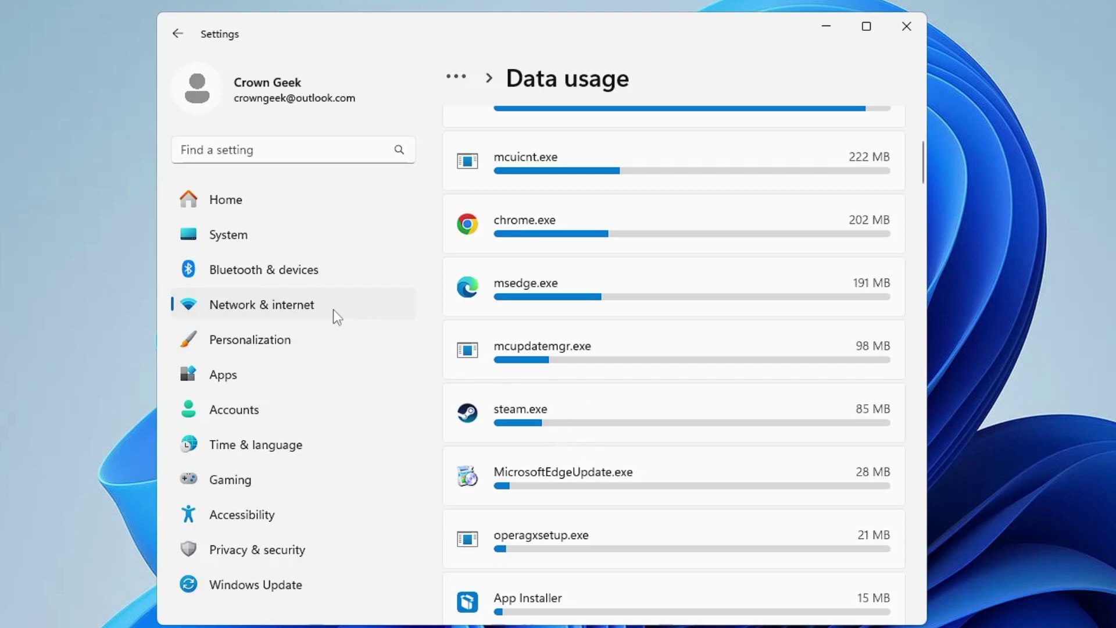
Browse the Installed apps list under Apps, then return to the main Apps page
left_click(233, 376)
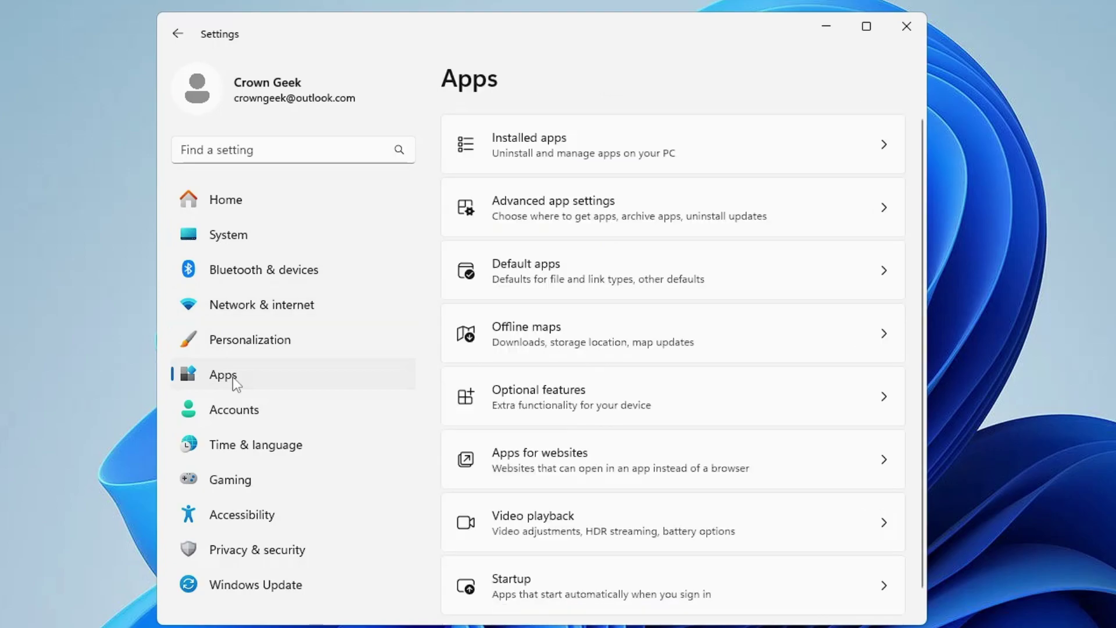
left_click(589, 142)
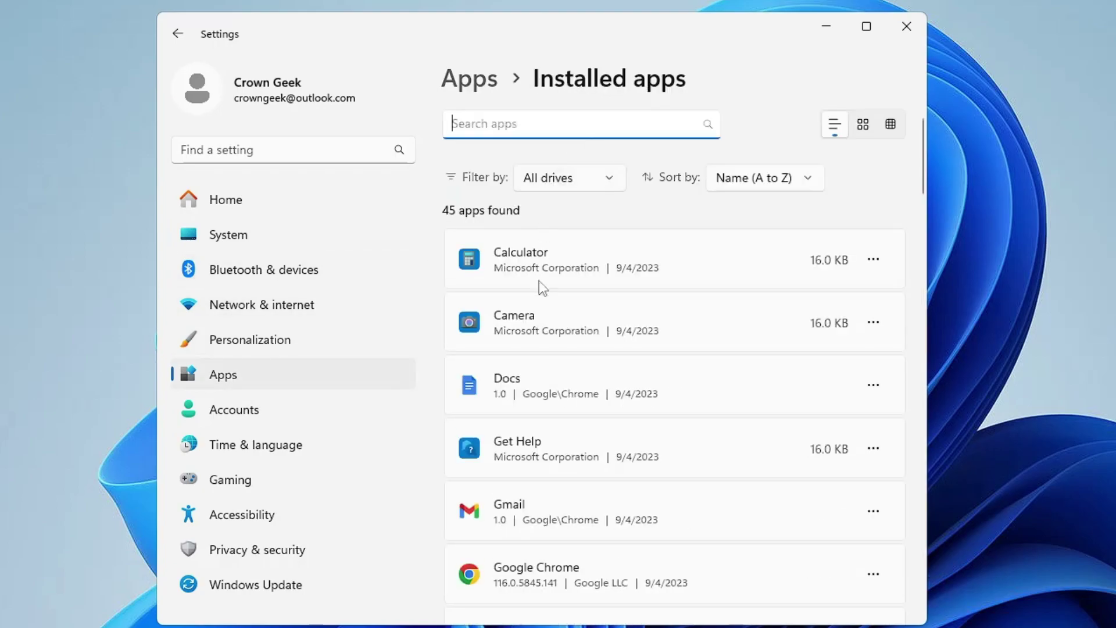
scroll(541, 341, "down", 3)
scroll(545, 348, "down", 2)
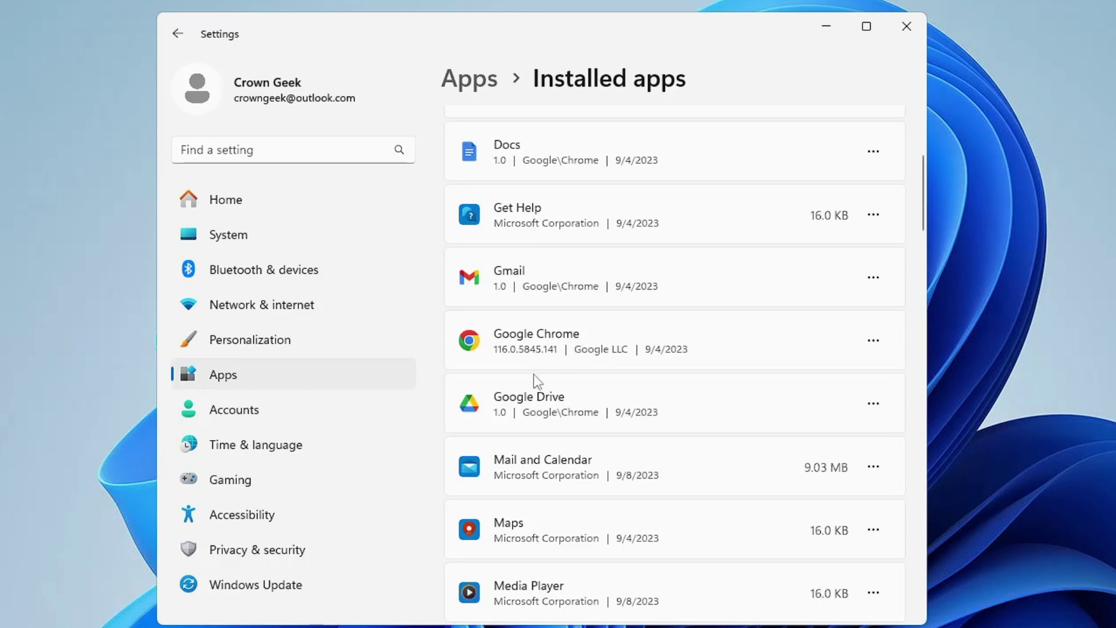
left_click(177, 33)
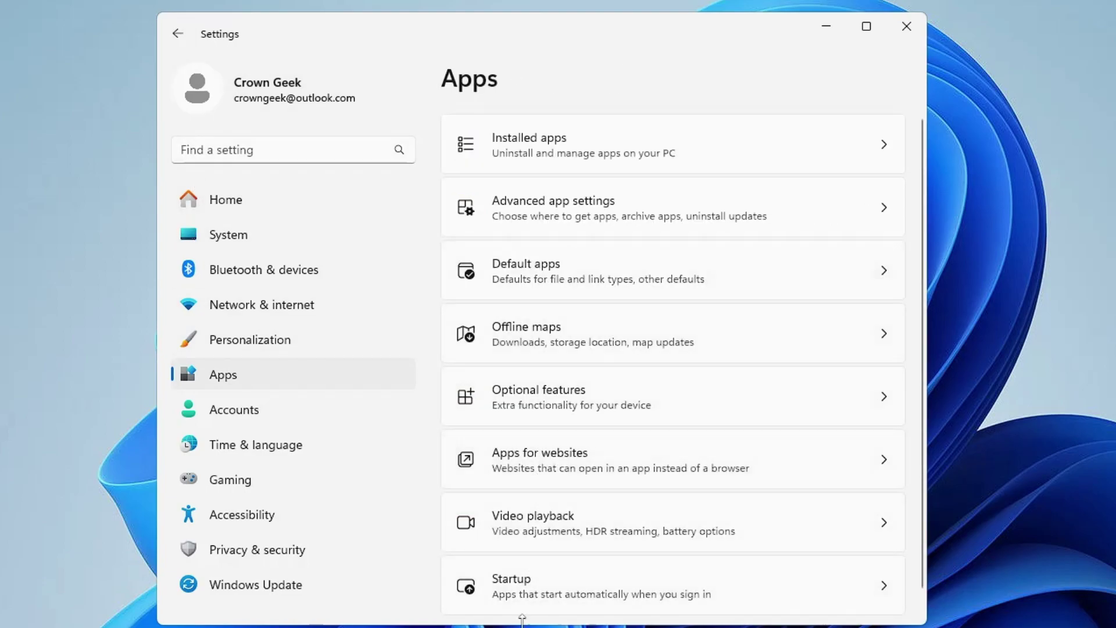
Switch off Microsoft Edge in Startup apps so it no longer launches at sign-in
left_click(550, 587)
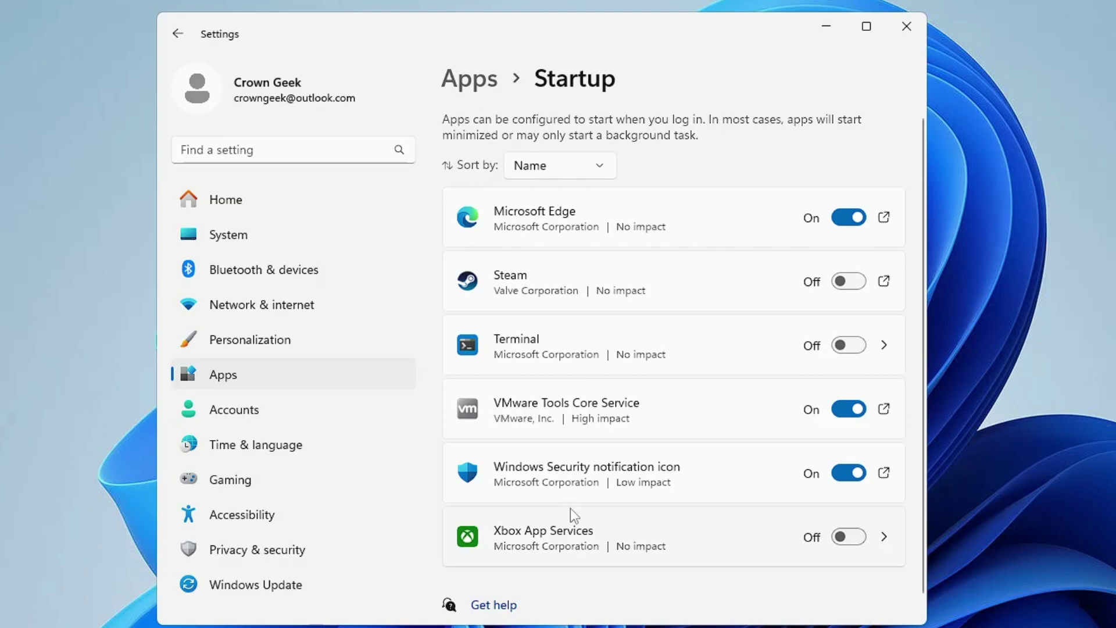
left_click(848, 219)
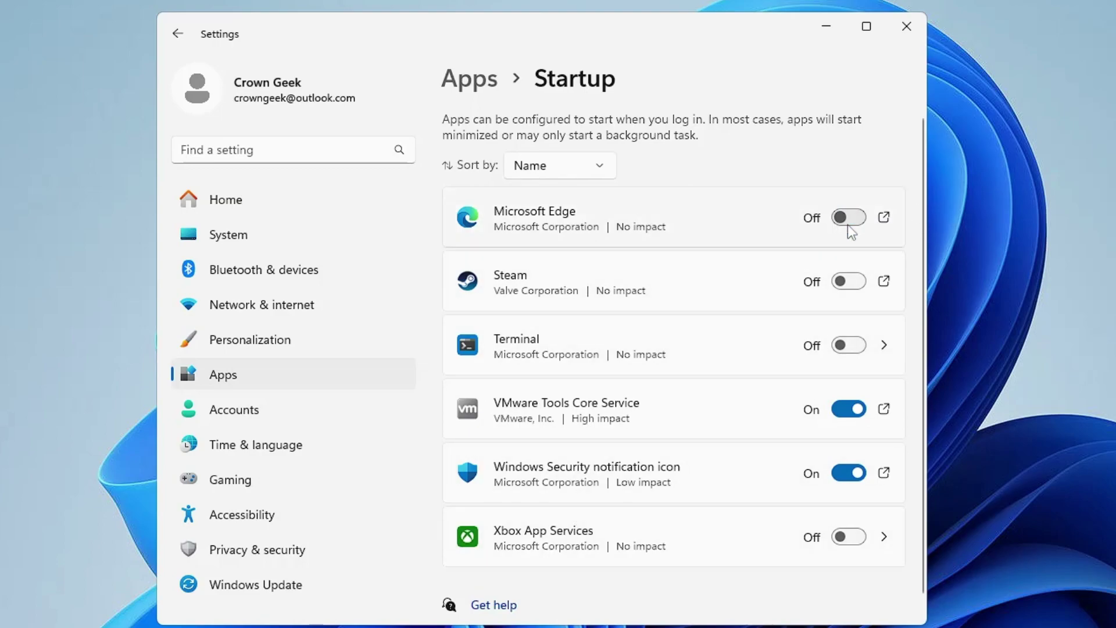
left_click(178, 35)
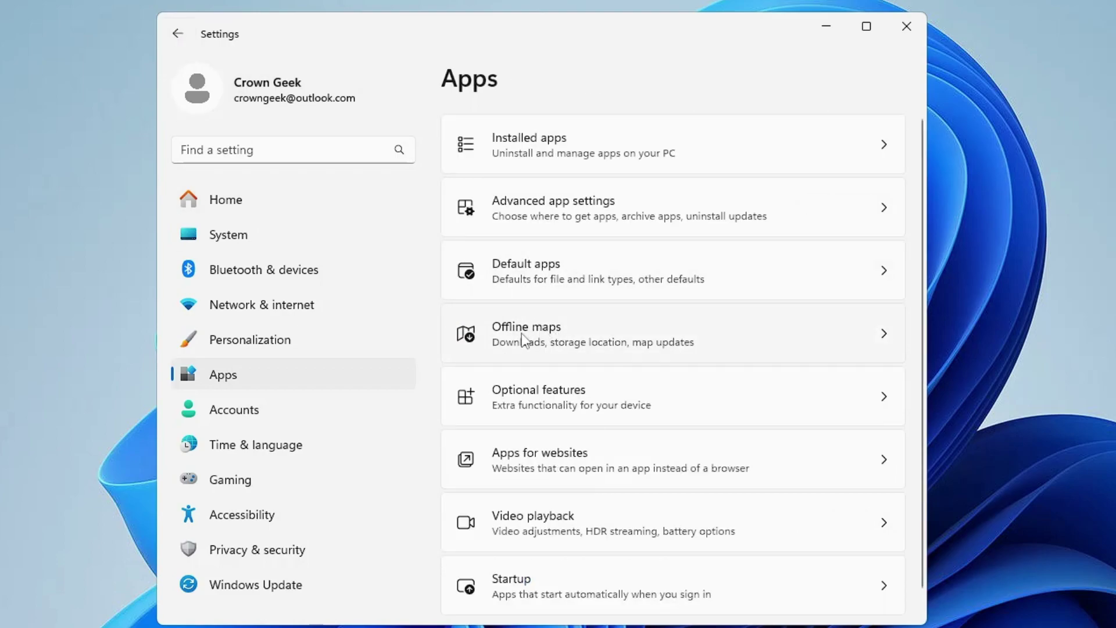
Uncheck 'Update automatically when plugged in and on Wi-Fi' under Offline maps > Map updates
left_click(542, 333)
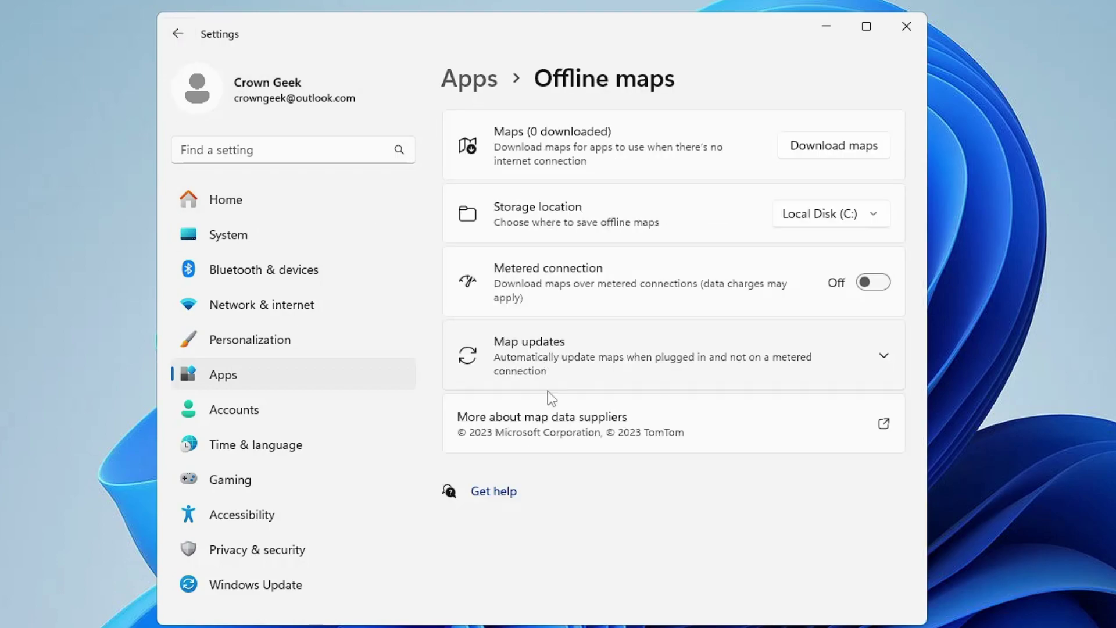
left_click(884, 357)
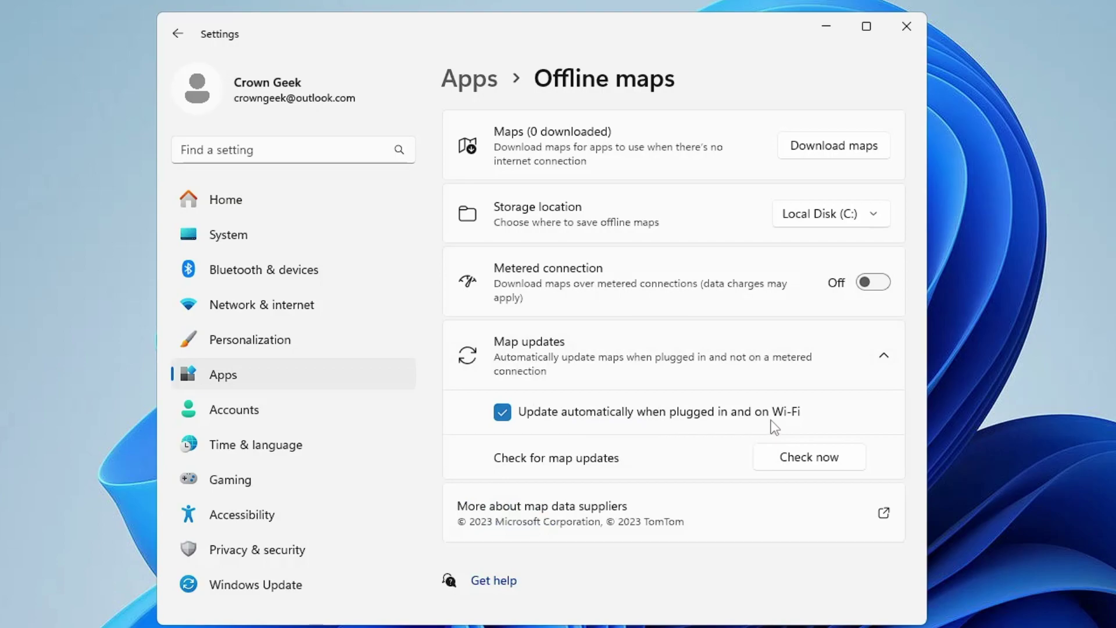
left_click(505, 414)
left_click(262, 548)
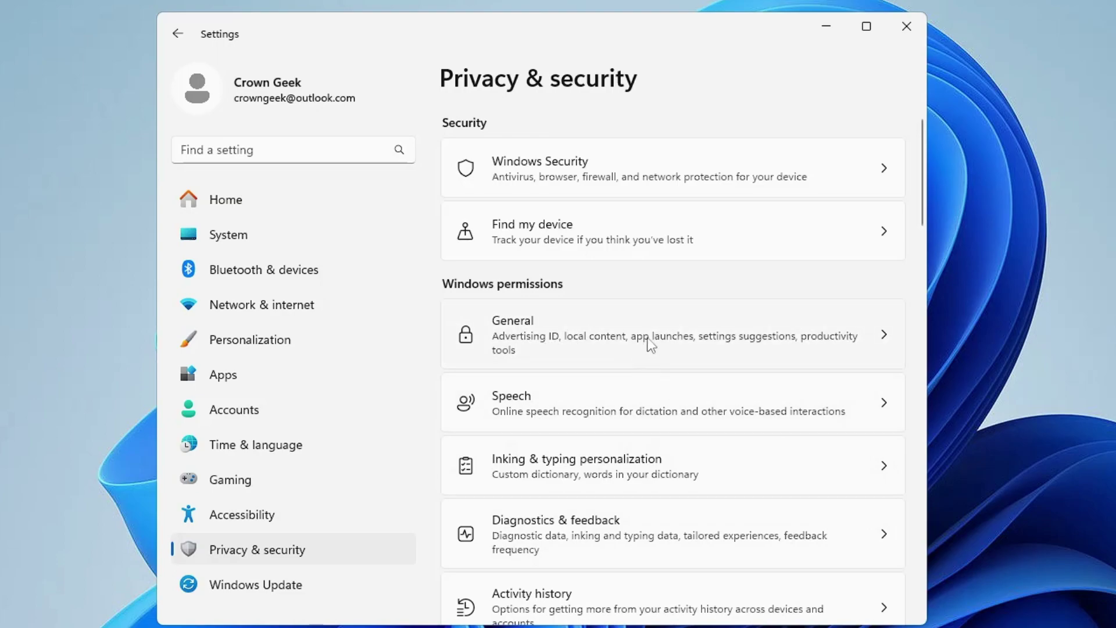
left_click(750, 340)
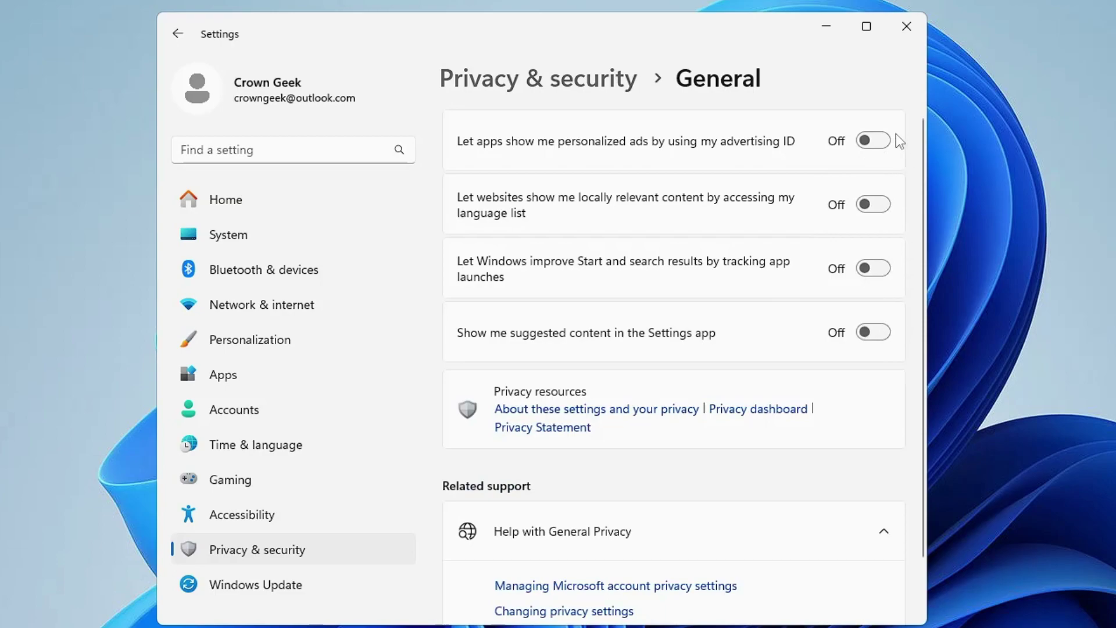
left_click(177, 33)
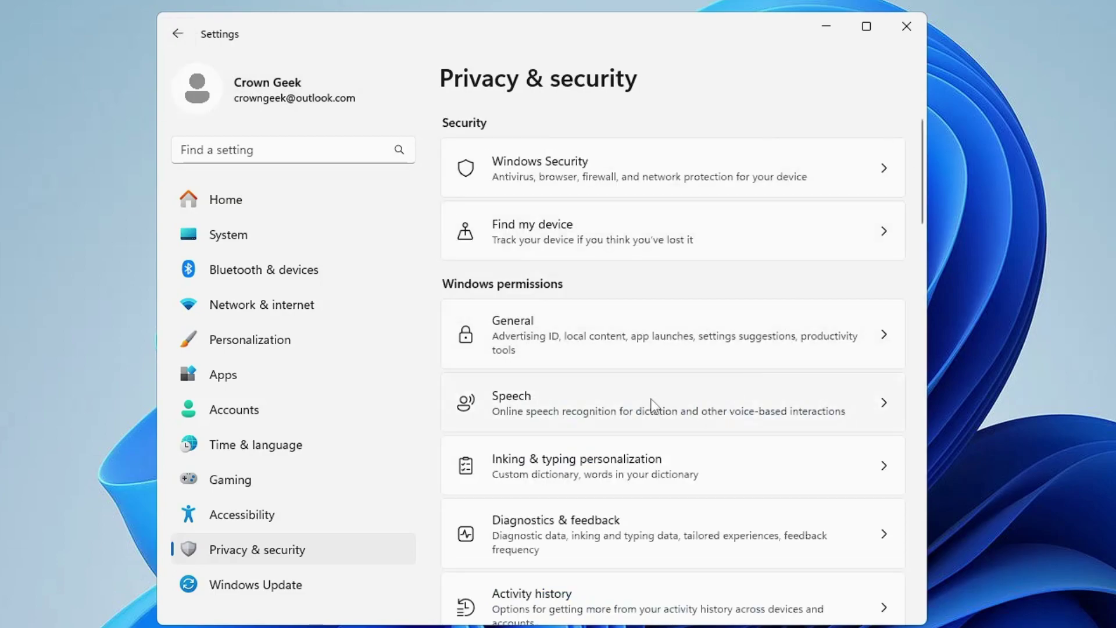
left_click(677, 402)
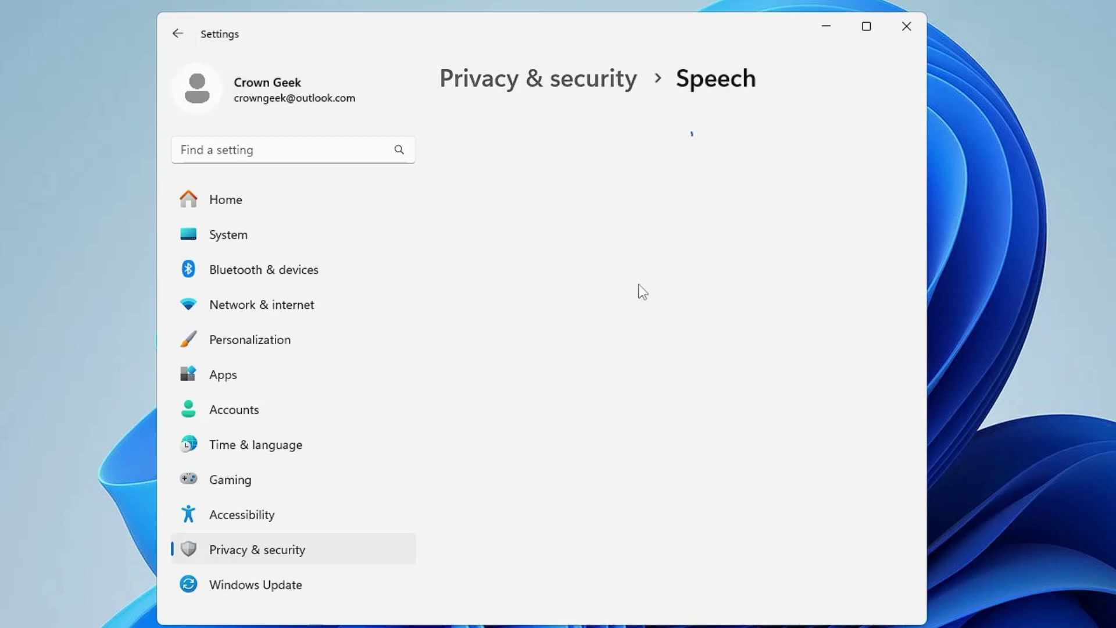
left_click(178, 33)
scroll(503, 277, "down", 2)
scroll(503, 277, "down", 1)
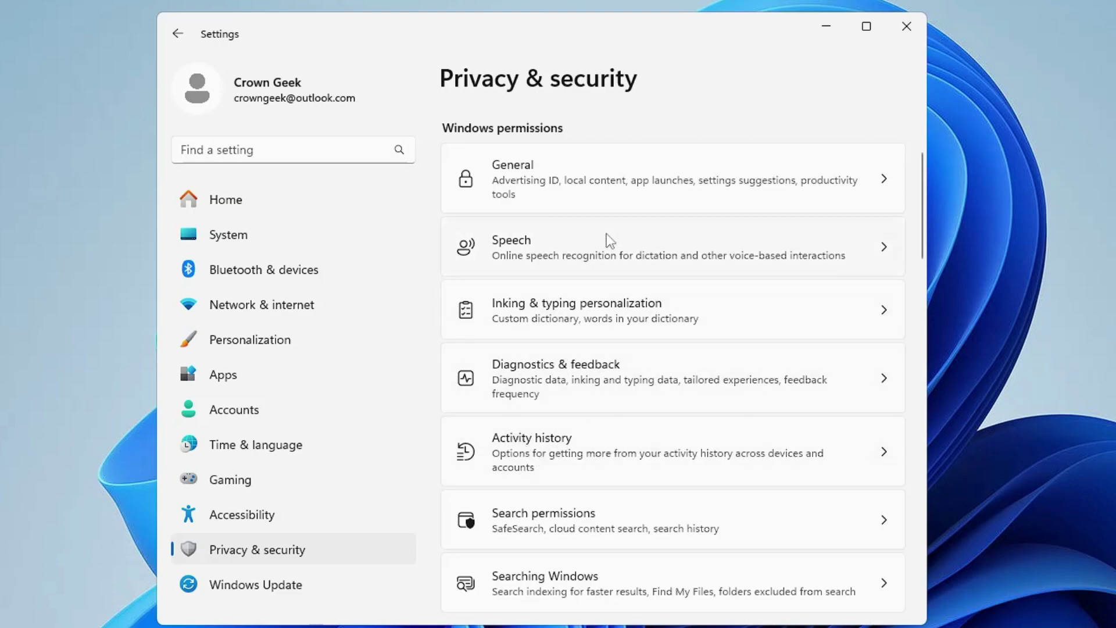
Confirm Radio control access is Off under Privacy & security > Radios, then go back
scroll(606, 233, "down", 3)
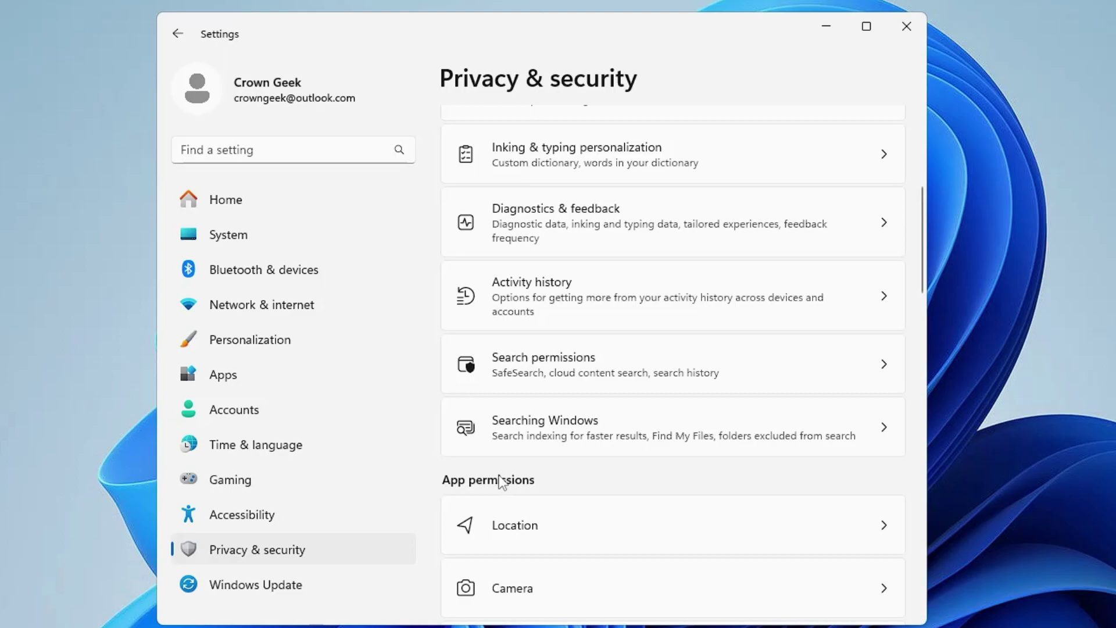
scroll(511, 474, "down", 15)
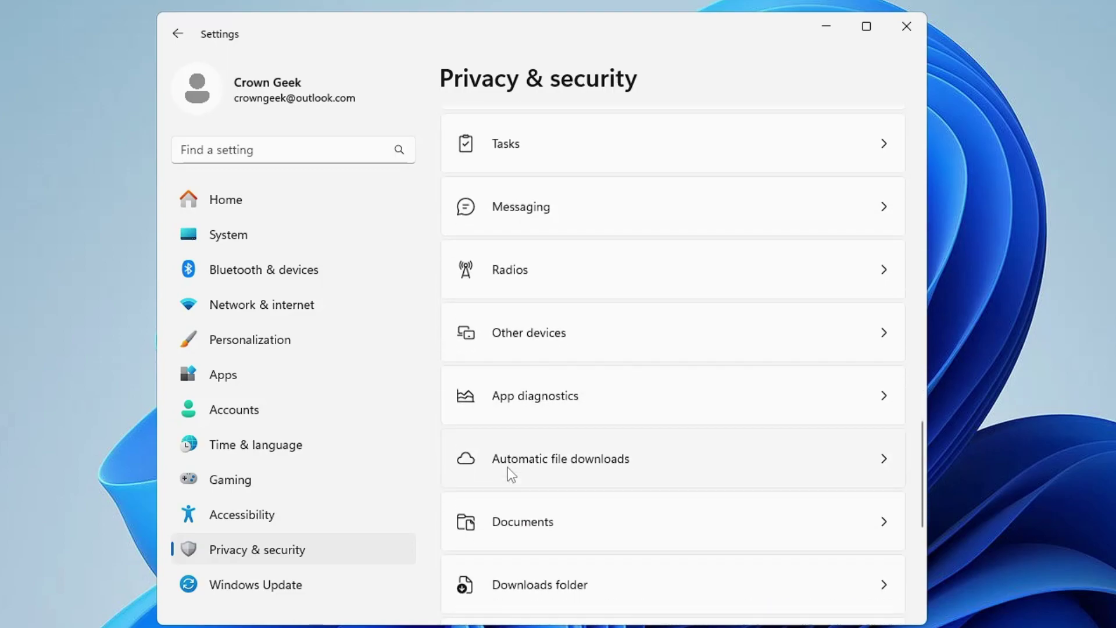
scroll(507, 467, "up", 6)
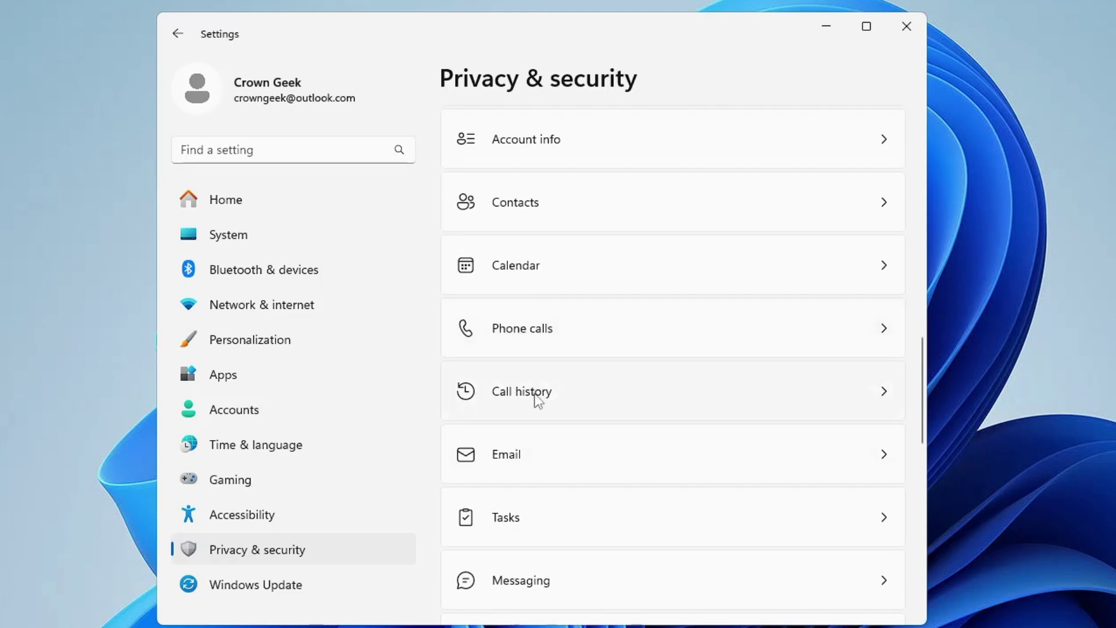
scroll(535, 397, "down", 3)
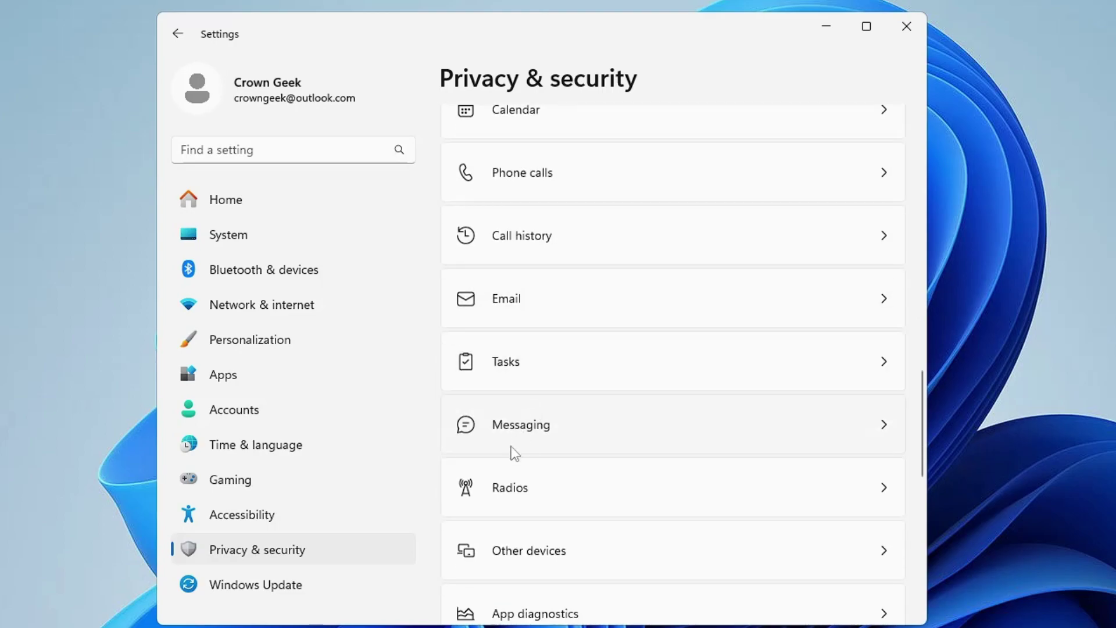
left_click(535, 486)
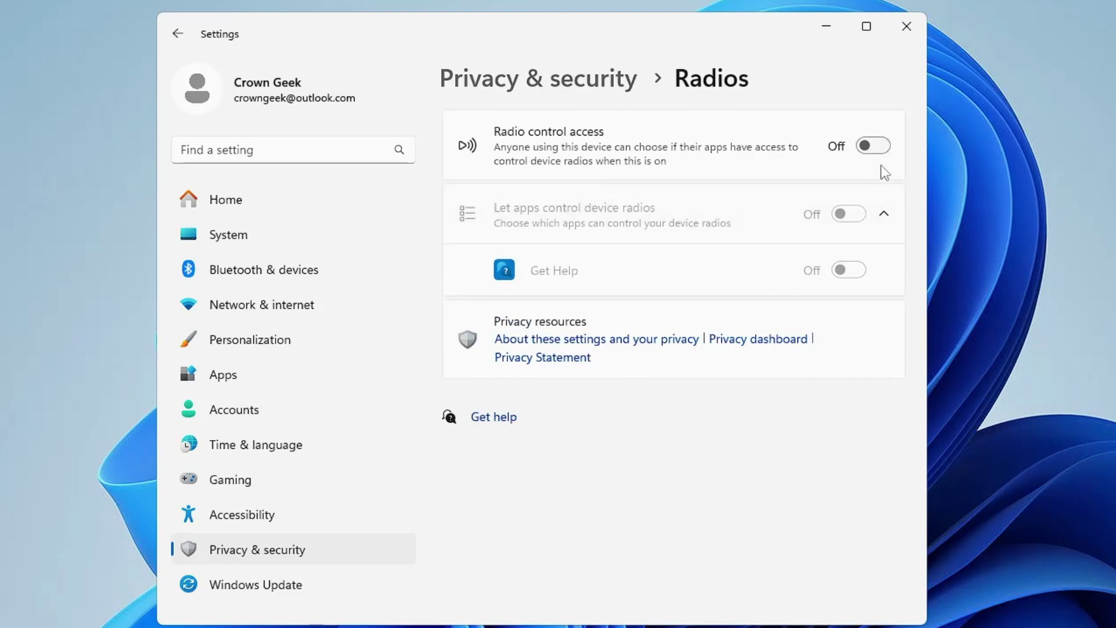
key("alt+Left")
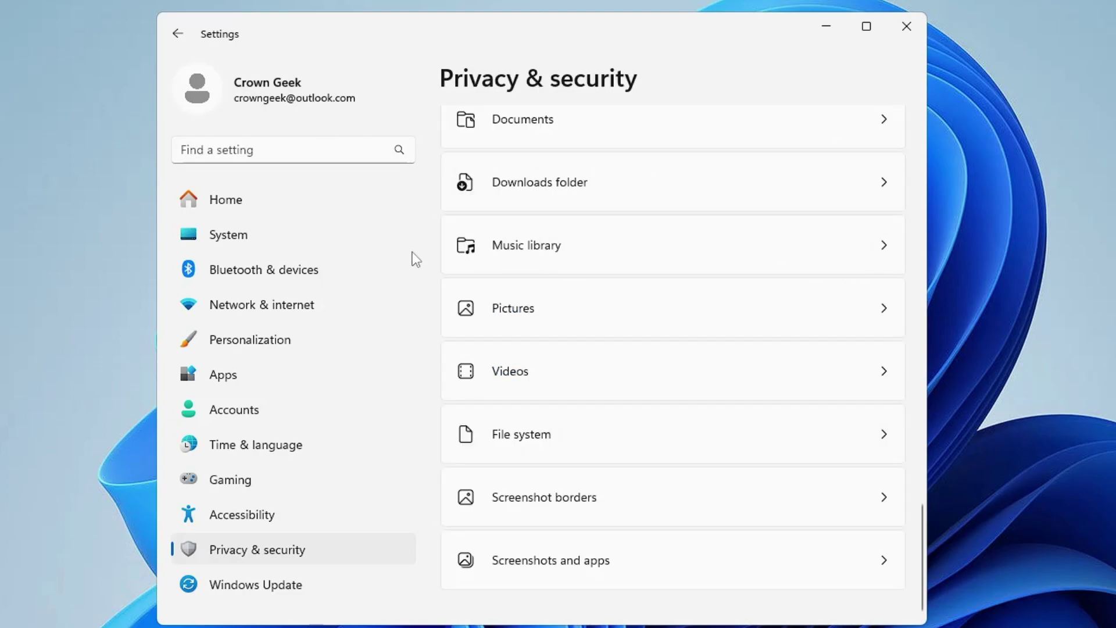
Open Windows Update > Advanced options and check that metered-connection downloads stay off
left_click(269, 588)
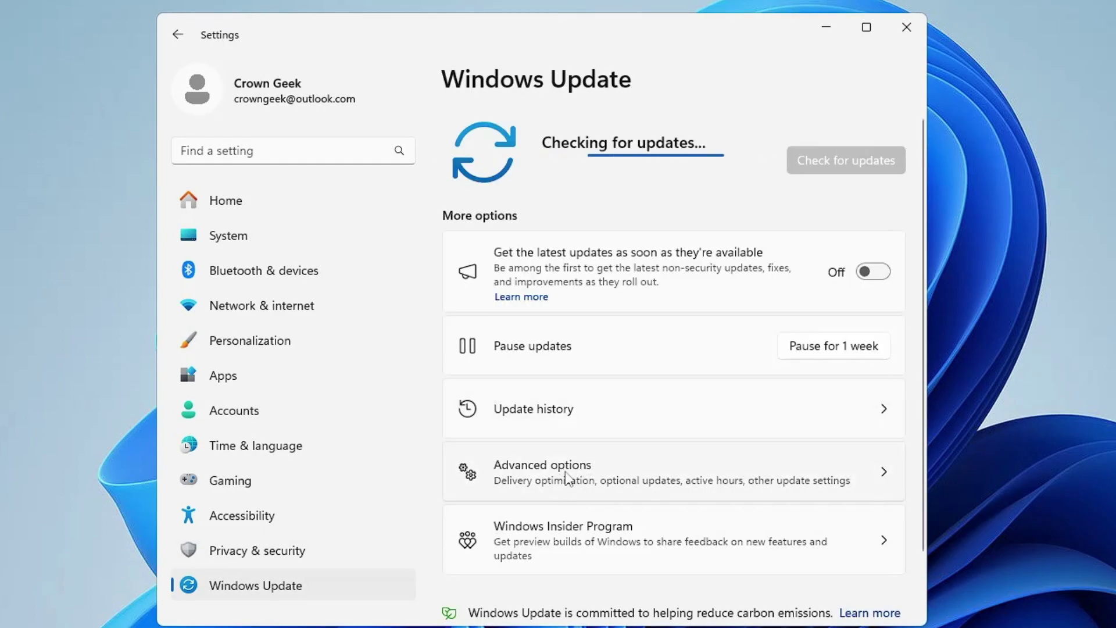
left_click(589, 474)
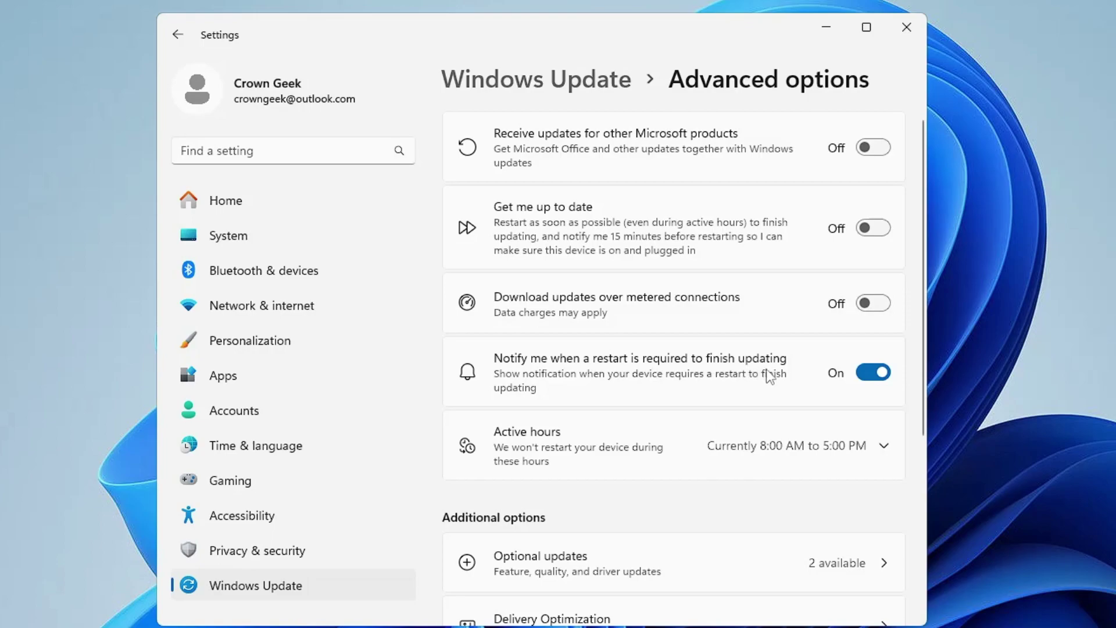
scroll(525, 313, "down", 4)
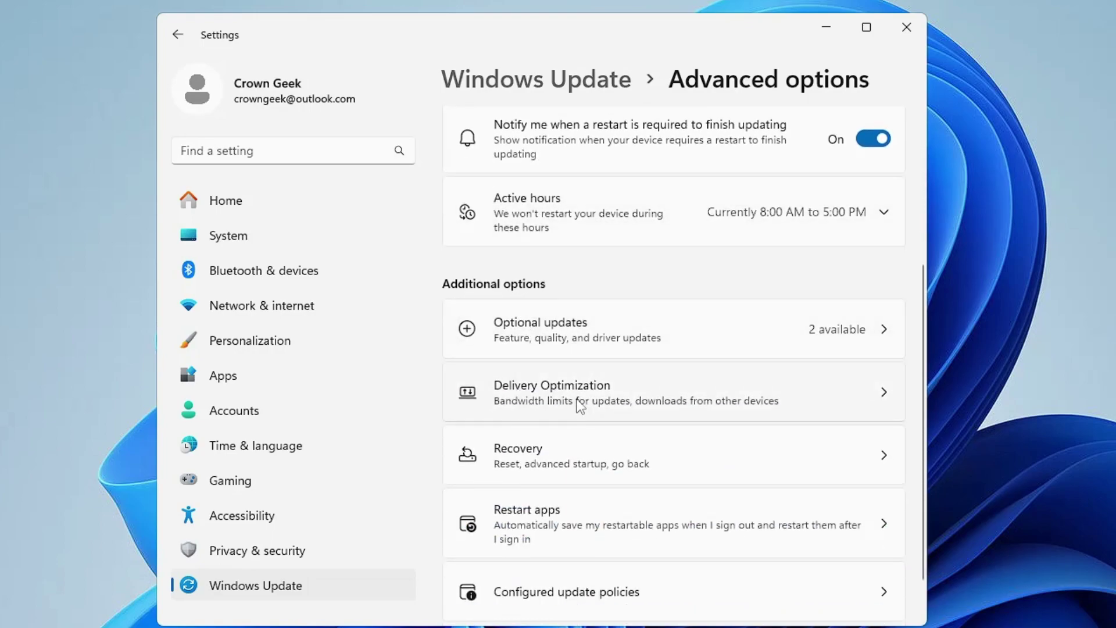
Switch off 'Allow downloads from other PCs' in Delivery Optimization
left_click(665, 403)
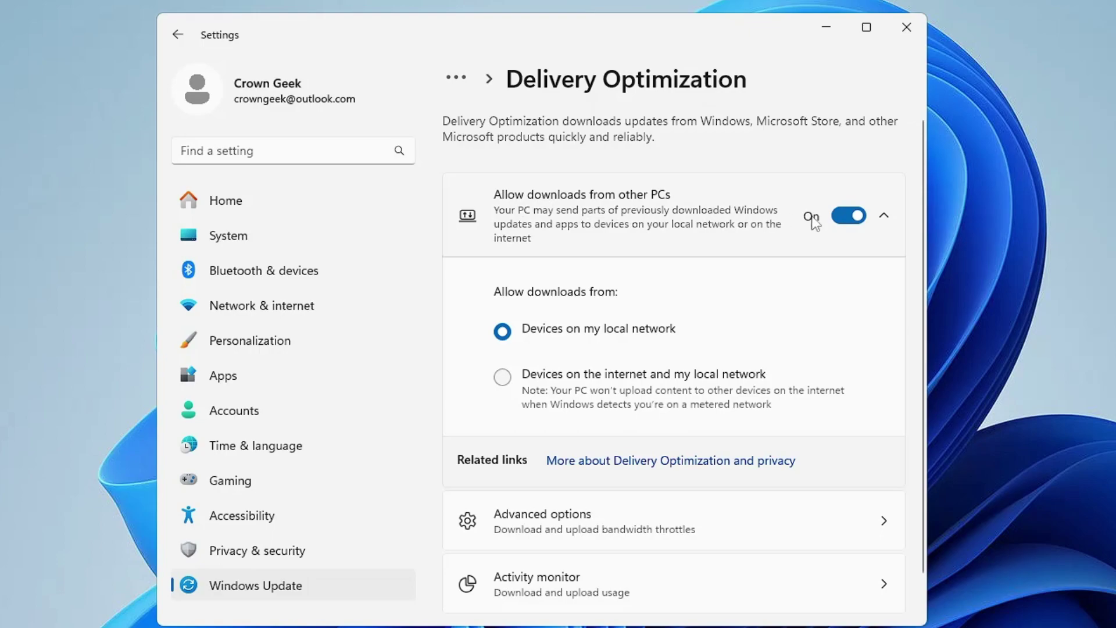
left_click(838, 217)
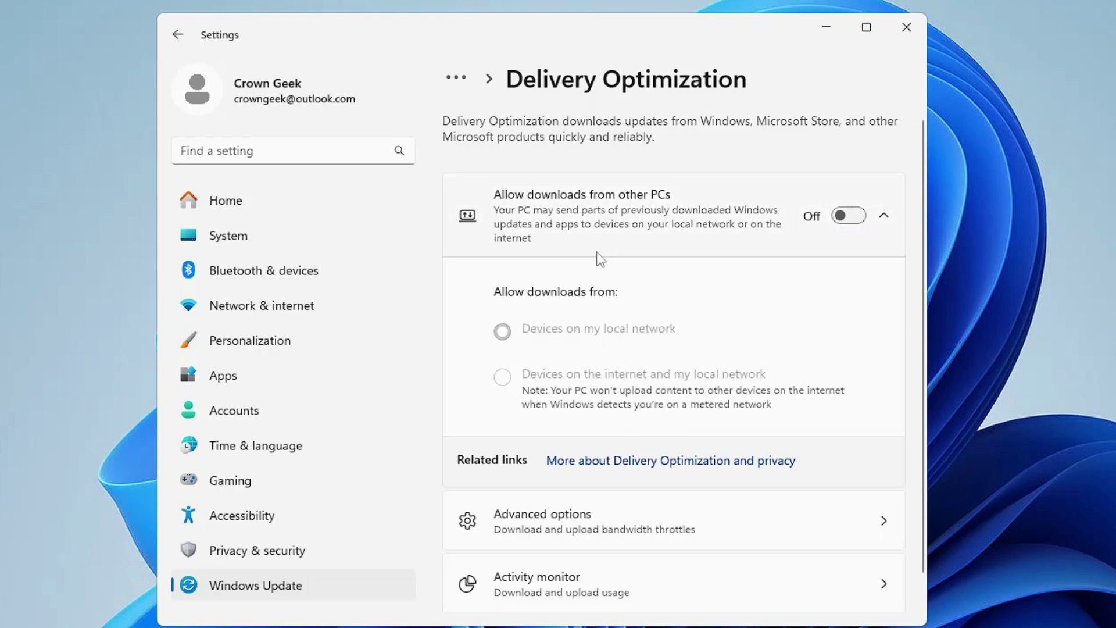
Turn on Metered connection for the Ethernet network under Network & internet
left_click(260, 311)
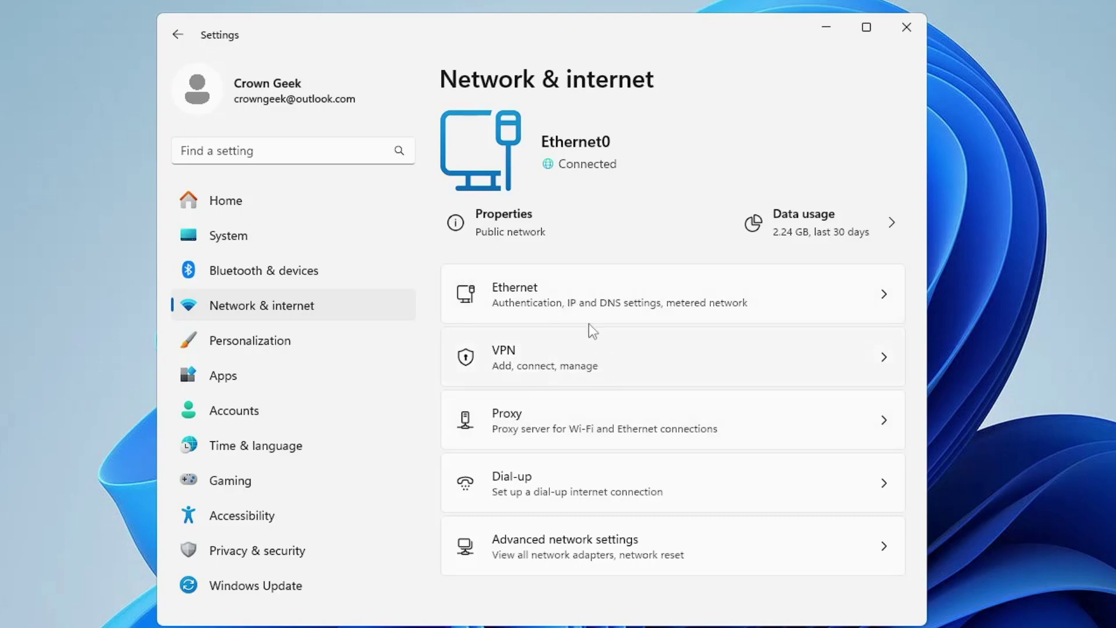
left_click(541, 293)
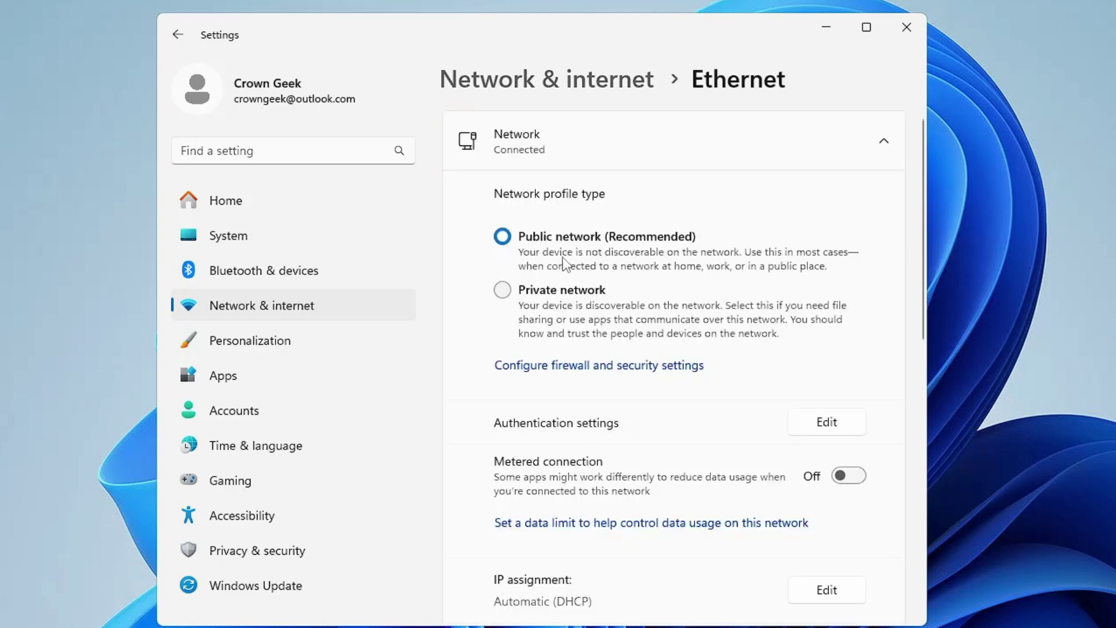
scroll(563, 263, "down", 2)
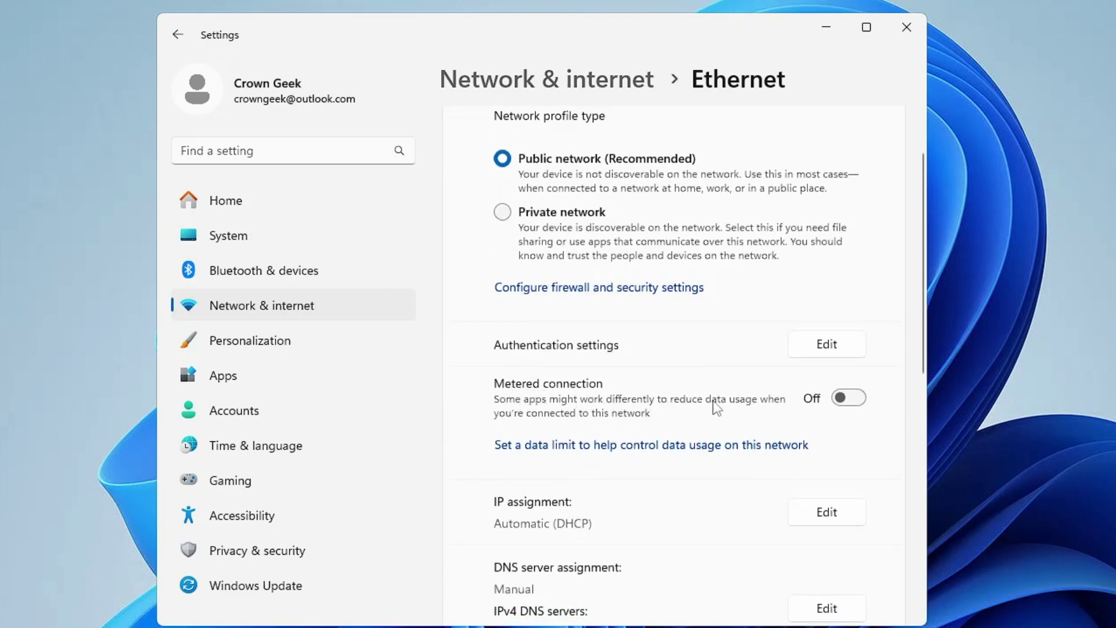
left_click(849, 400)
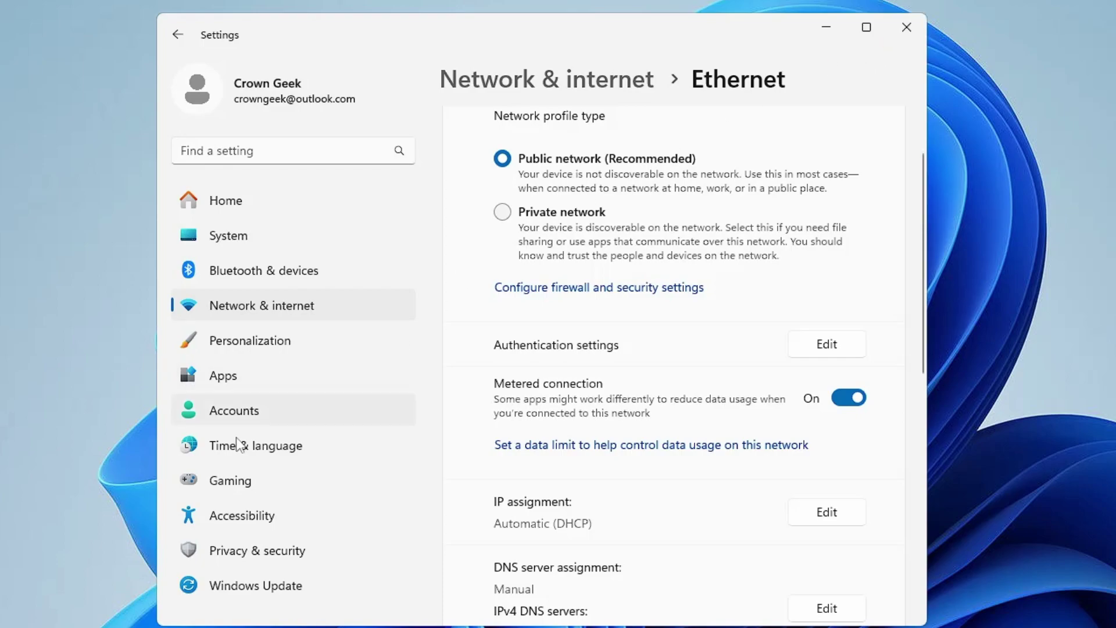
Filter Installed apps by 'one' to show Phone Link, and dismiss its options menu unused
left_click(227, 382)
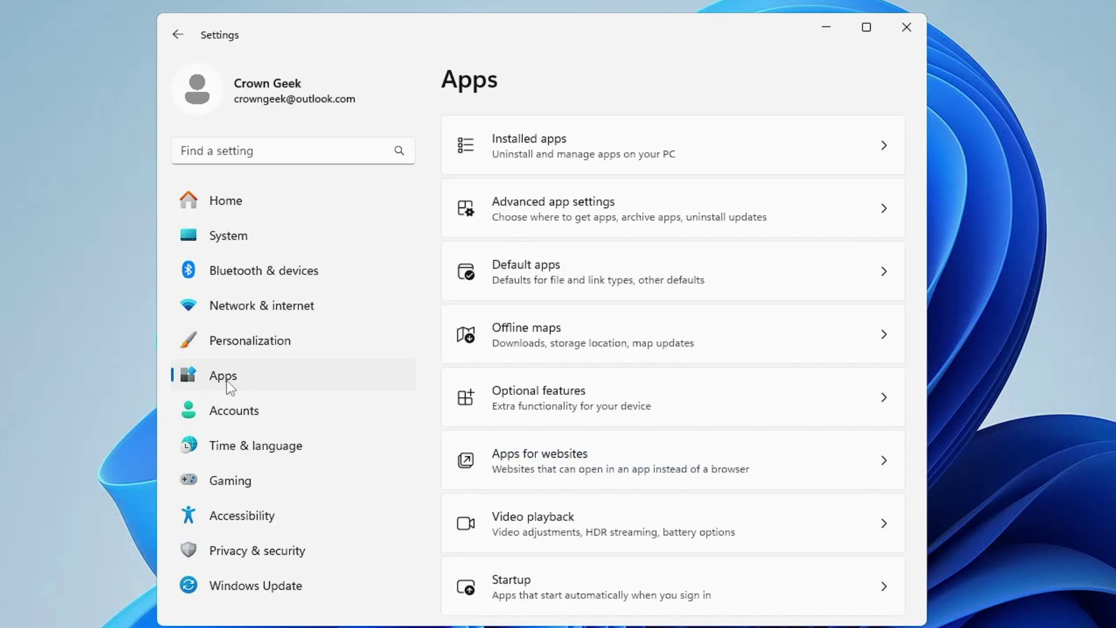
left_click(605, 140)
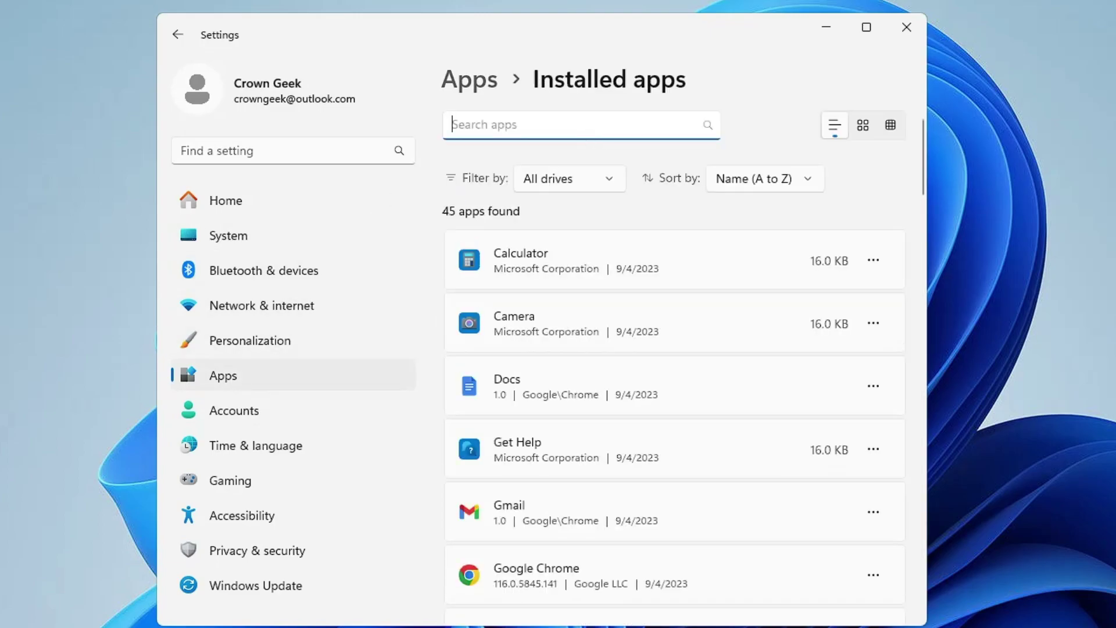
type("one")
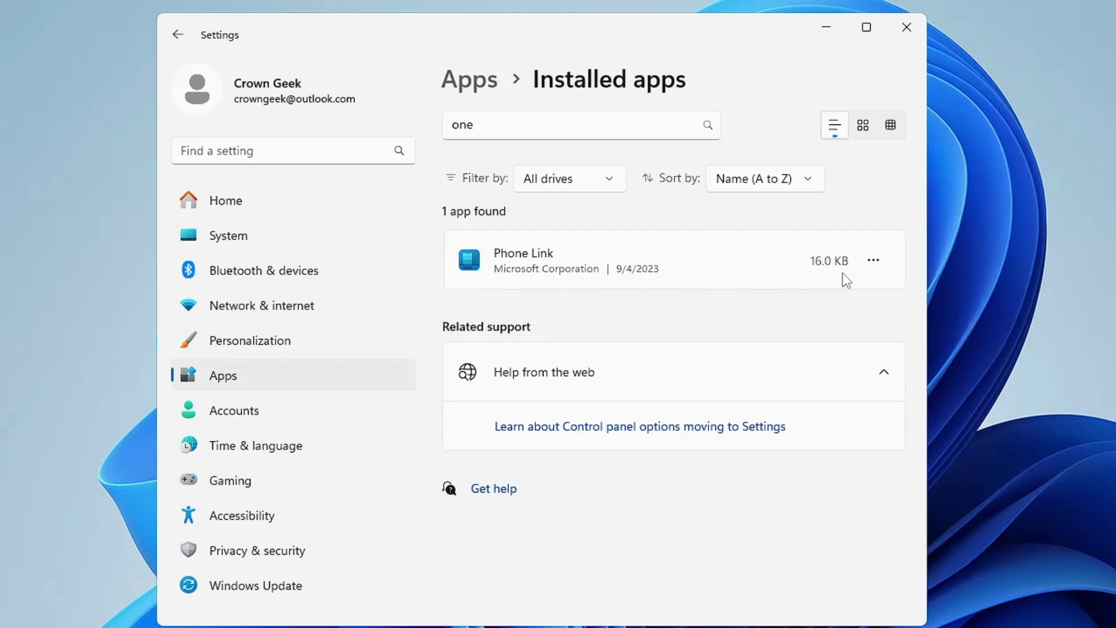
left_click(874, 262)
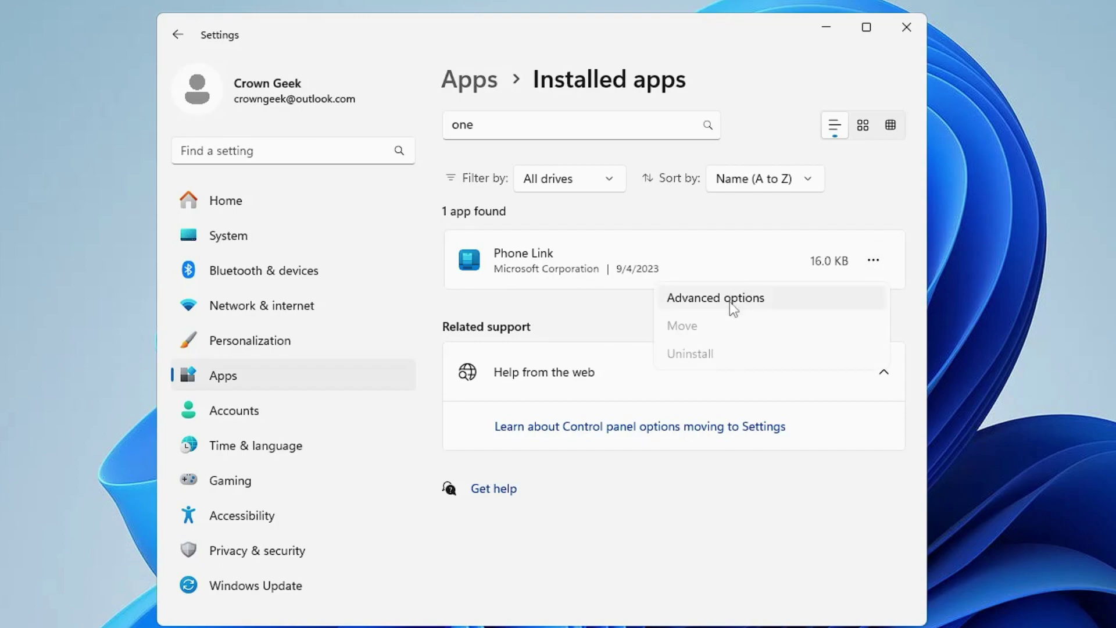
left_click(692, 229)
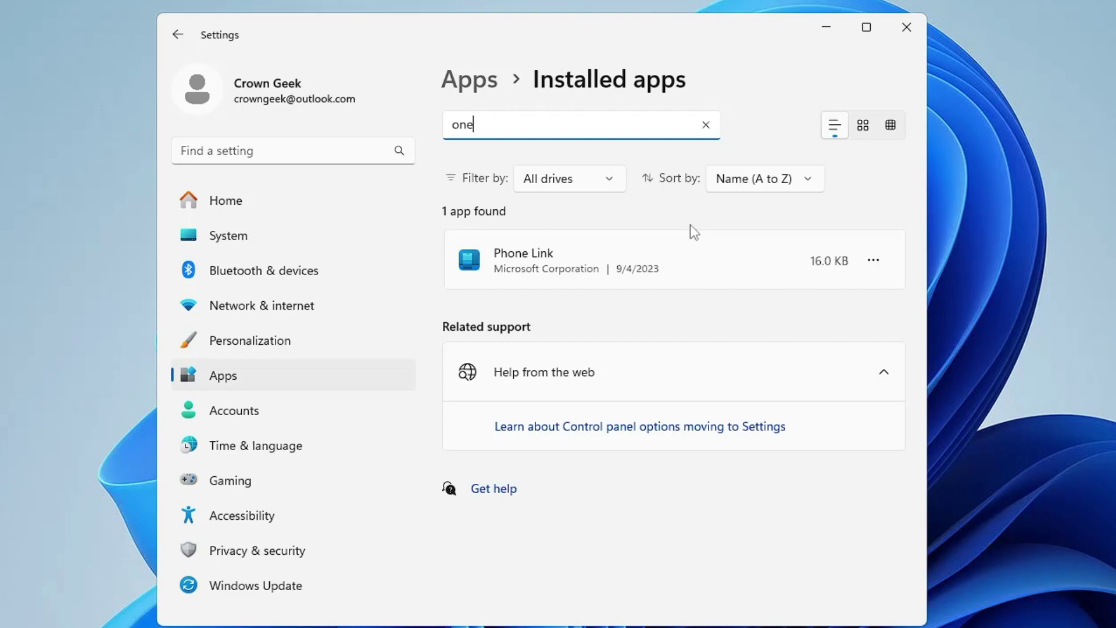
Go to Advanced network settings > Data usage and select Ethernet0 in the network dropdown
left_click(265, 312)
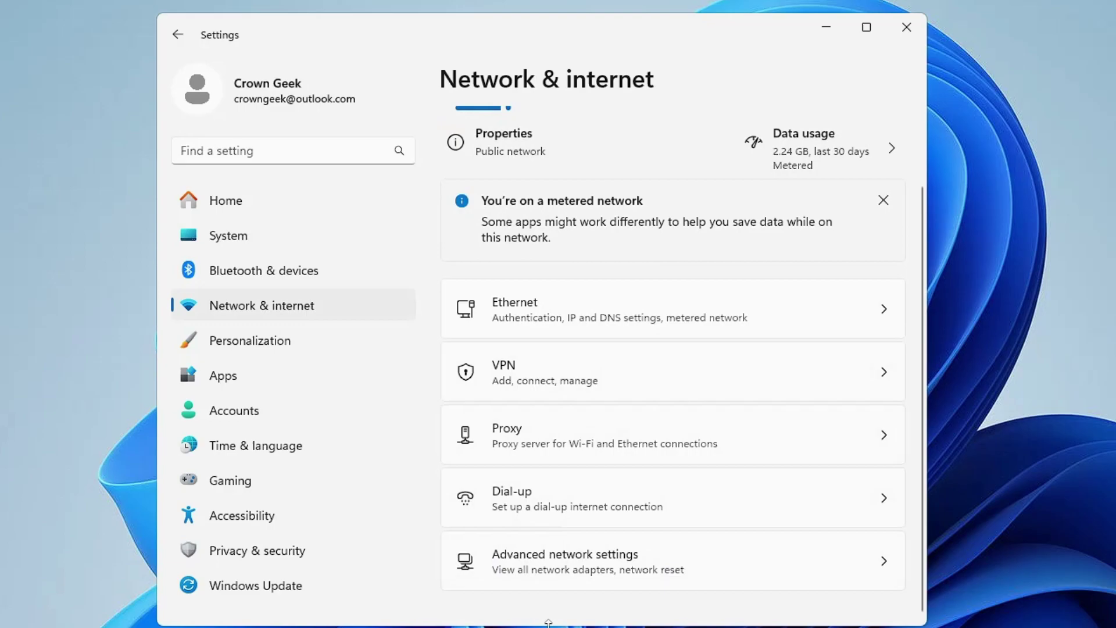
left_click(583, 560)
left_click(519, 369)
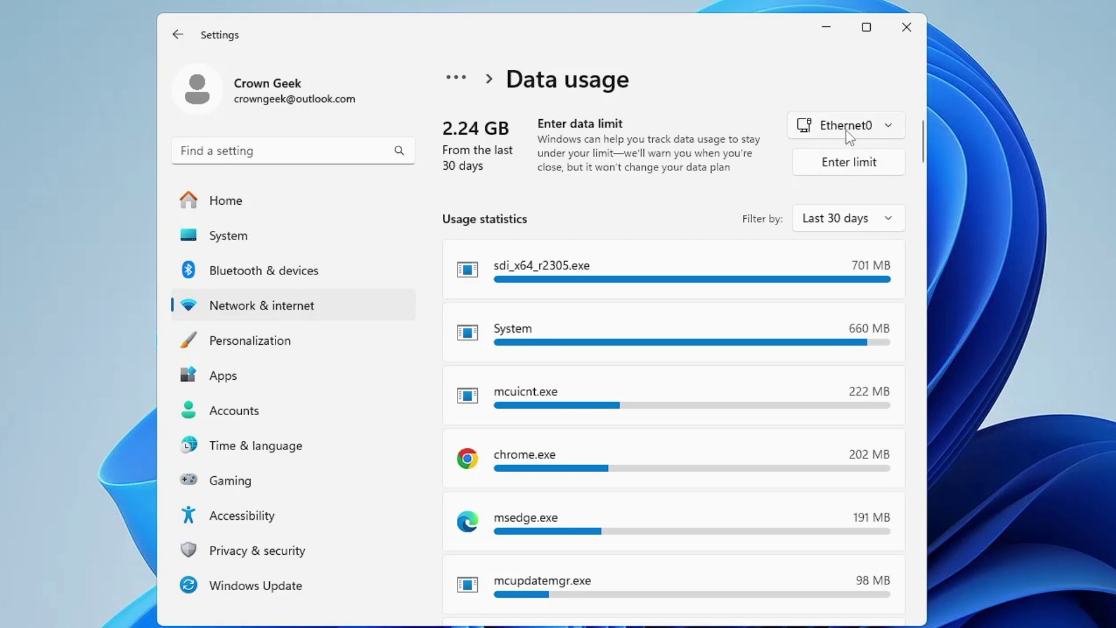
left_click(881, 128)
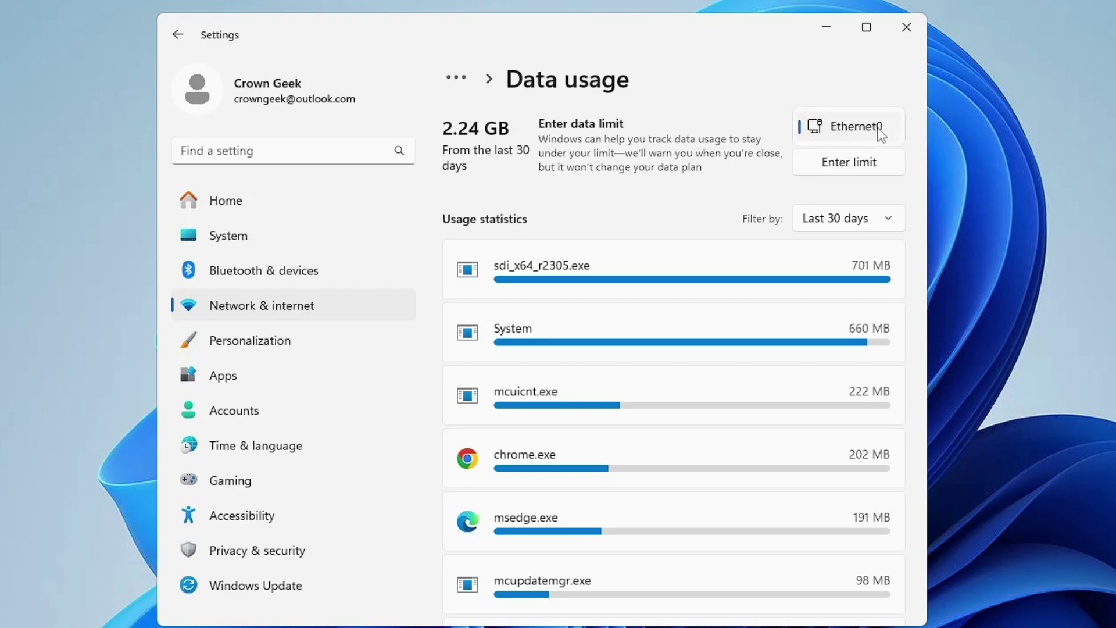
left_click(846, 167)
Enter a Monthly data limit of 700 MB for Ethernet0, keeping reset day 1
left_click(848, 166)
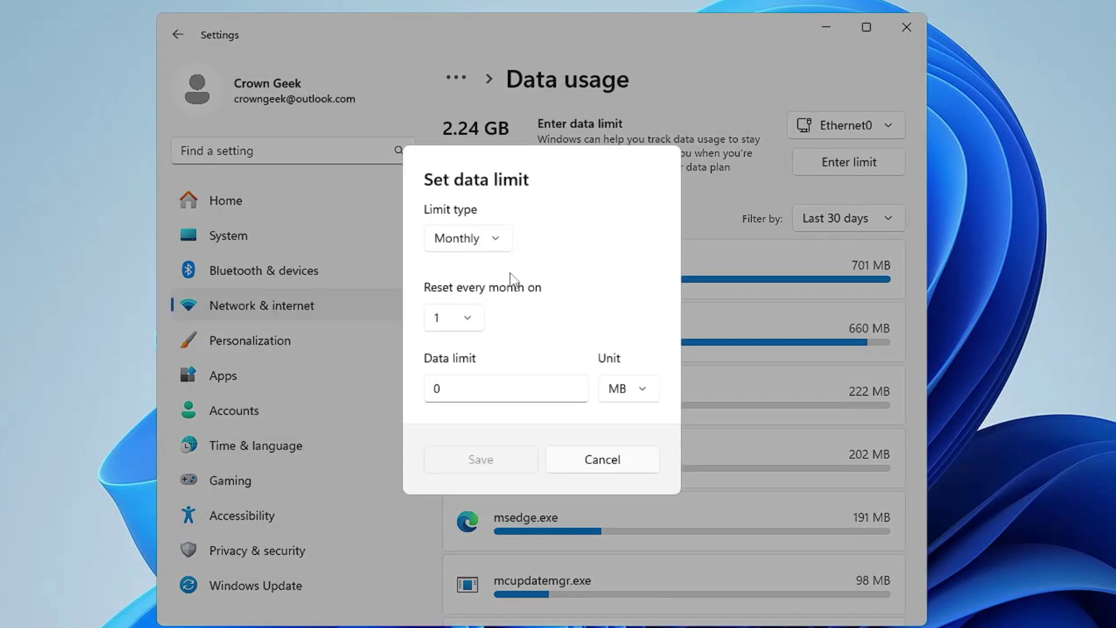
left_click(496, 243)
left_click(495, 243)
key("Tab")
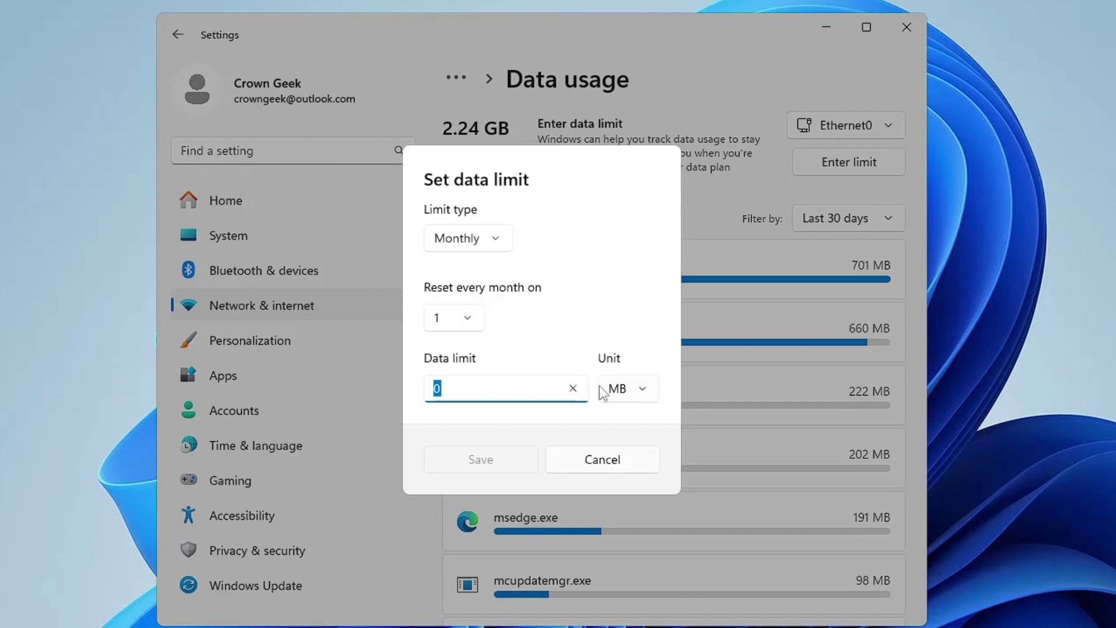
type("700")
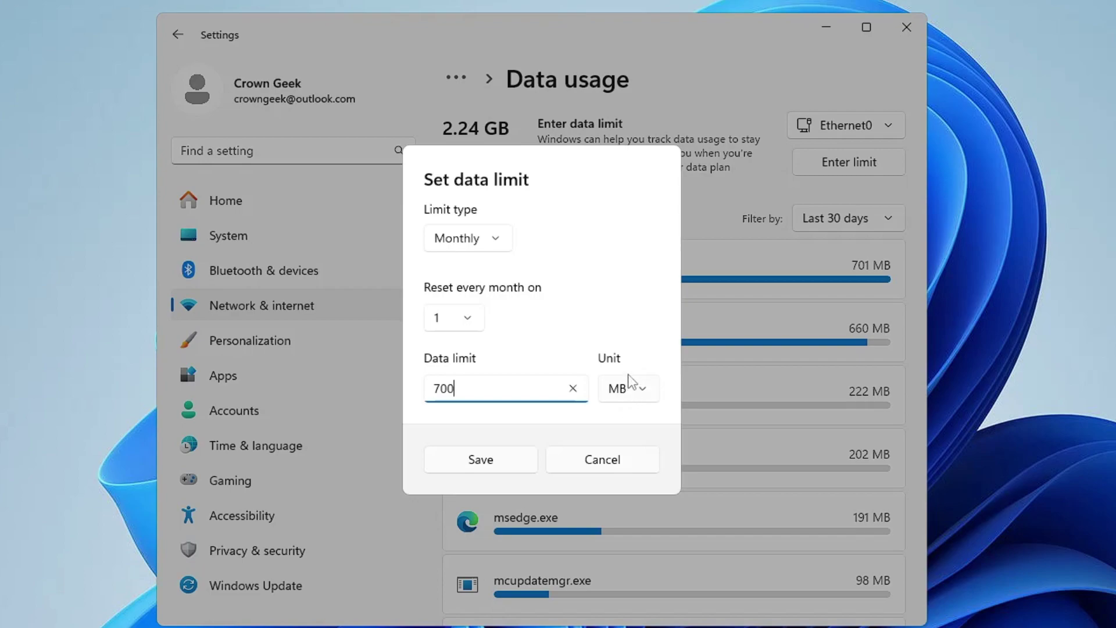
left_click(638, 394)
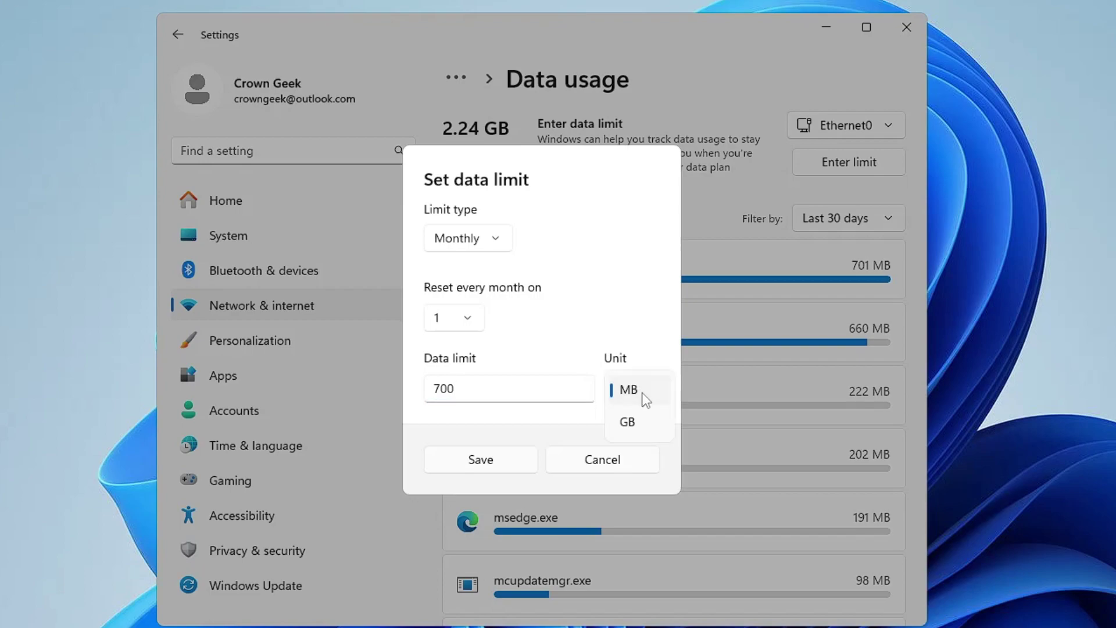
left_click(636, 358)
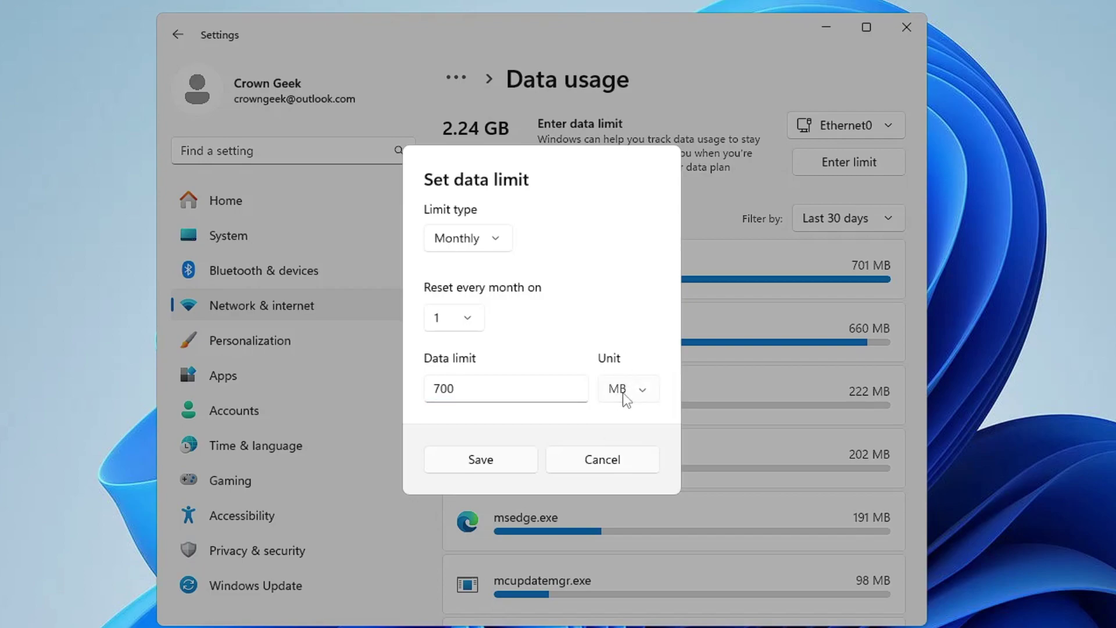
left_click(625, 400)
left_click(614, 350)
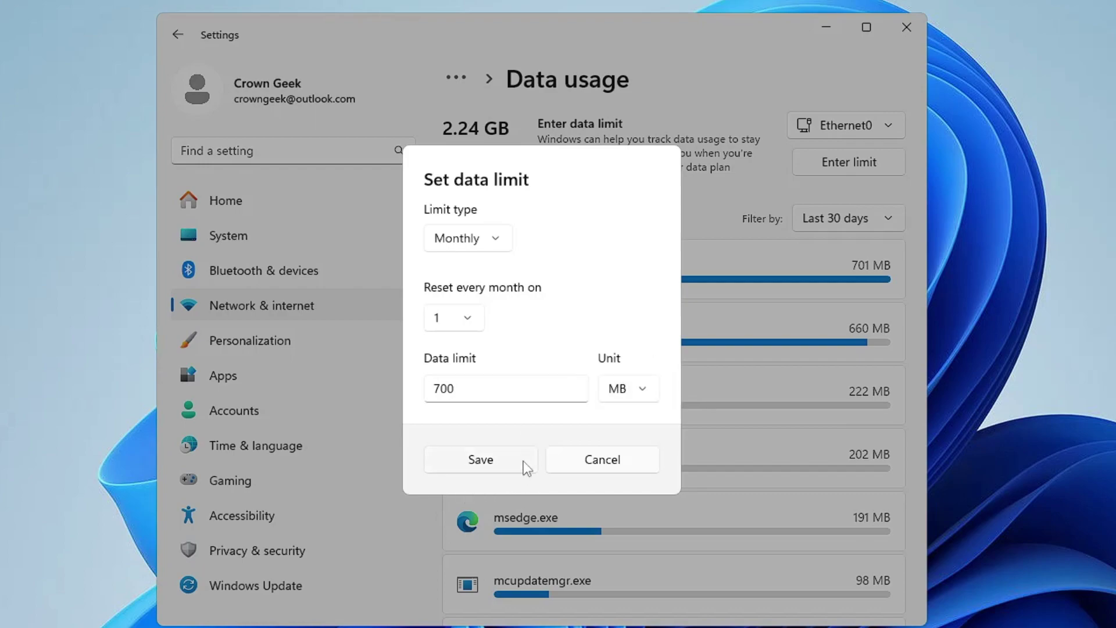